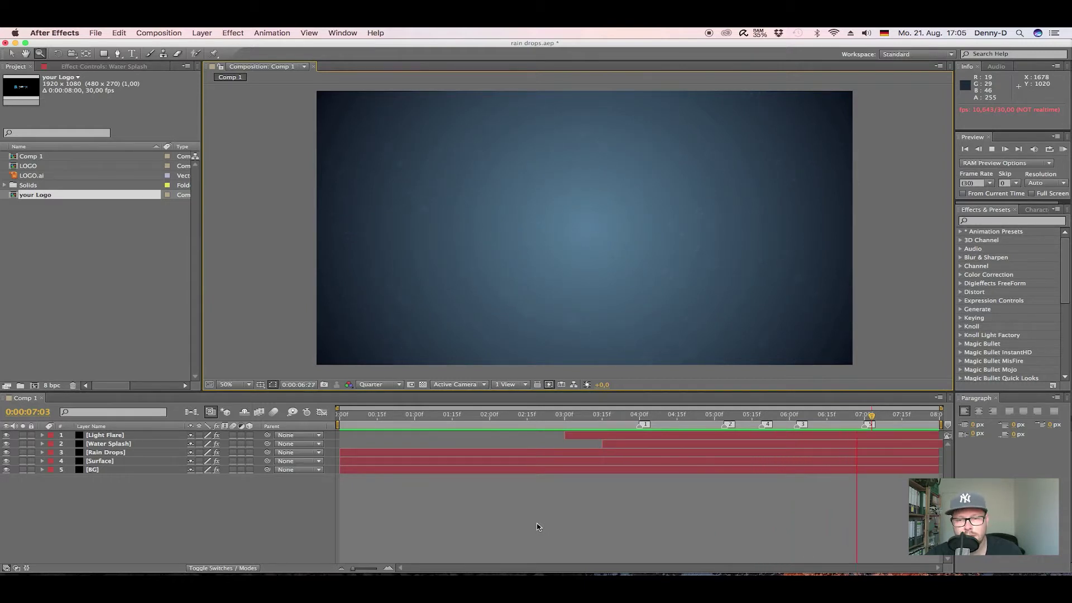
Step: Stop the preview and place the your Logo comp above the flare layer in the timeline
key(space)
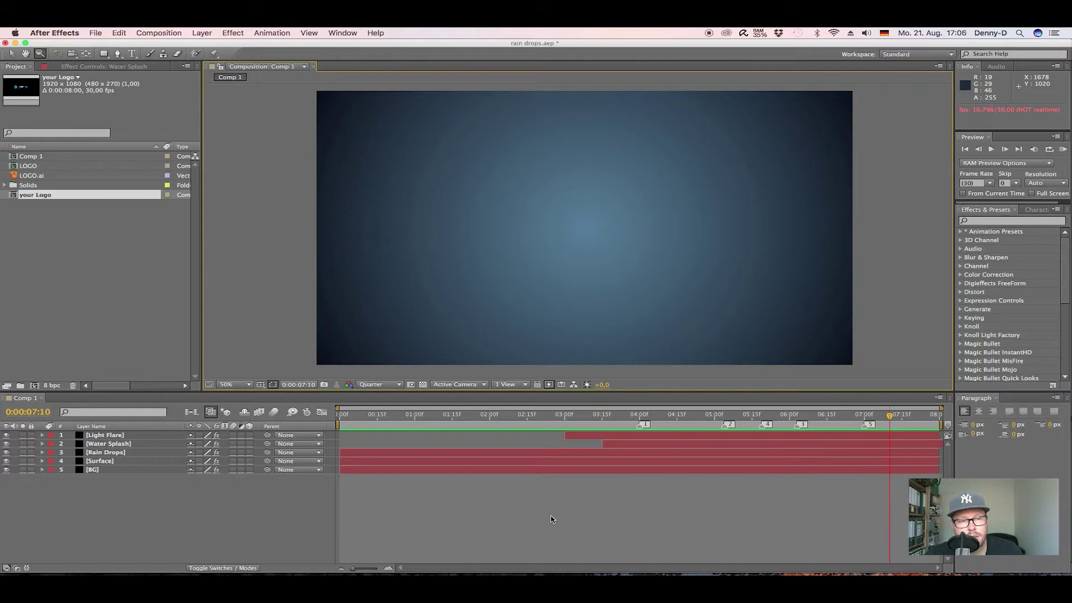
drag(22, 197, 71, 435)
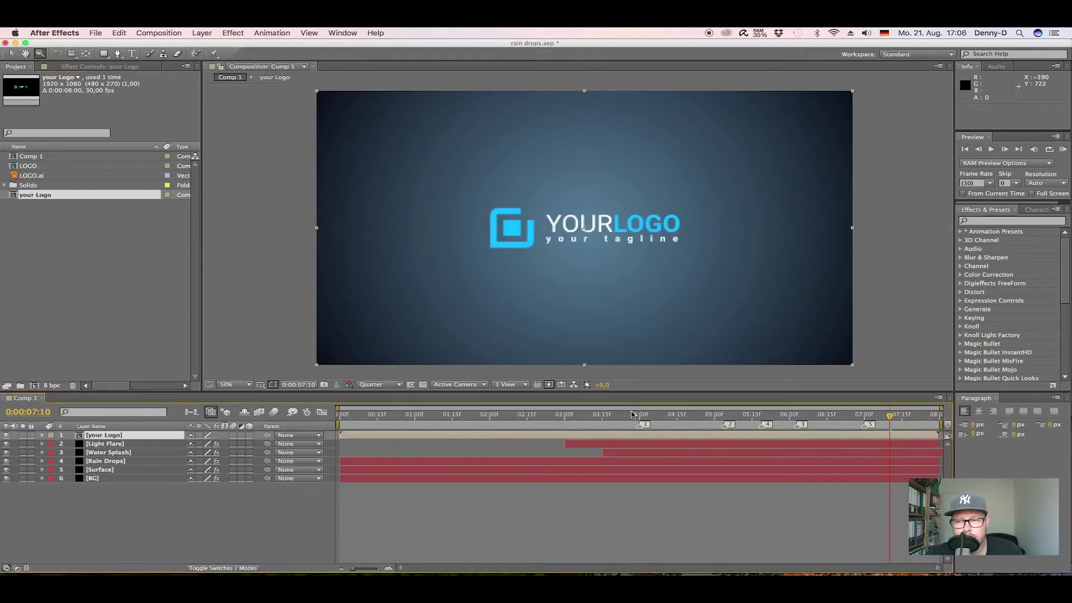
drag(638, 415, 725, 419)
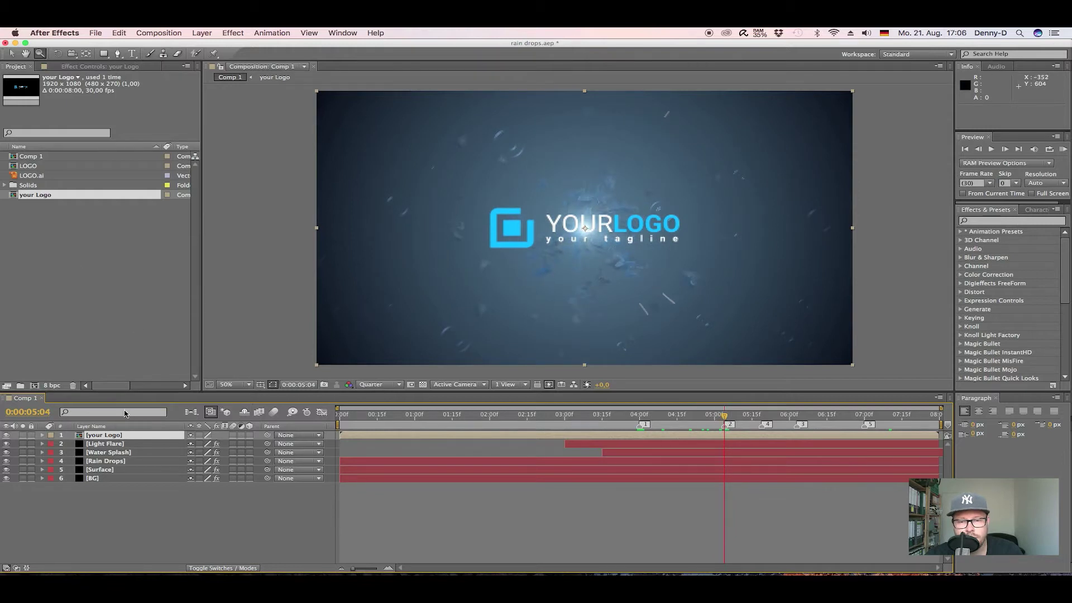
Step: Keyframe the logo's Scale at 90% at 5:04 and 50% at 4:00, then scrub to check
key(s)
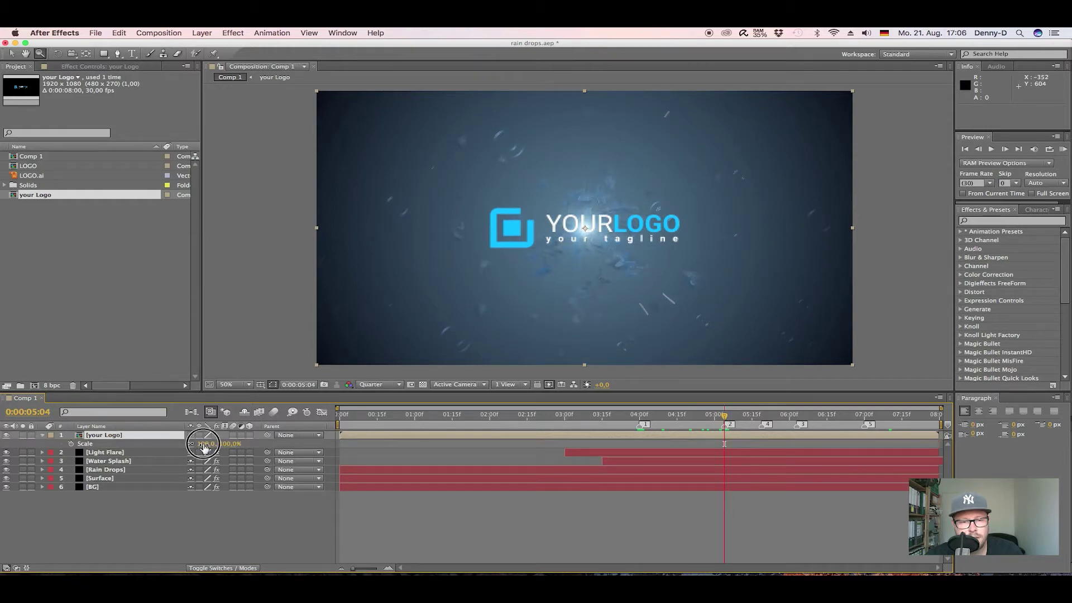
drag(205, 447, 200, 449)
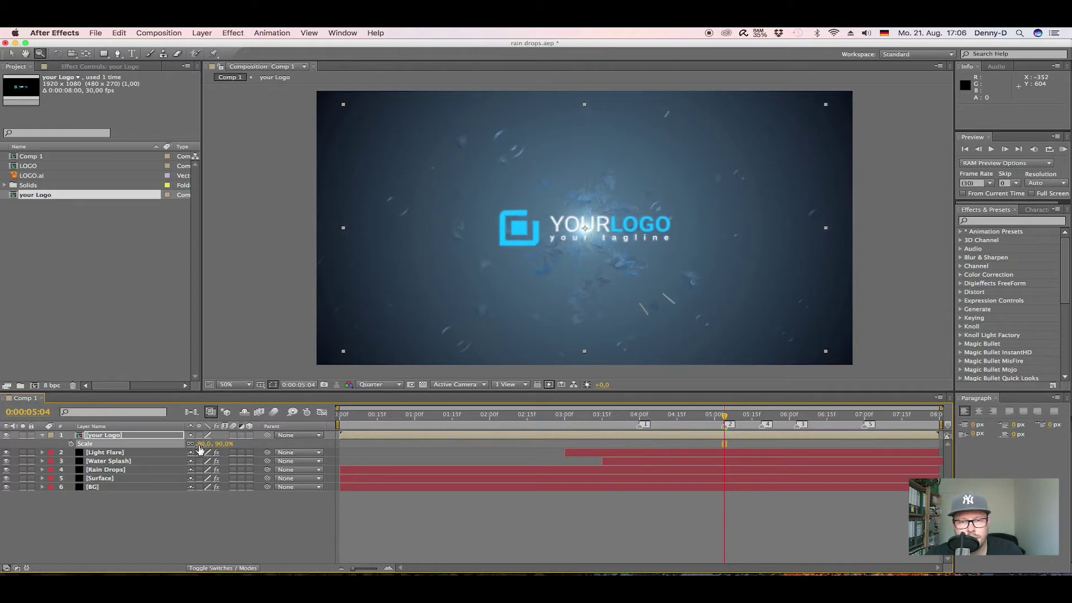
click(71, 443)
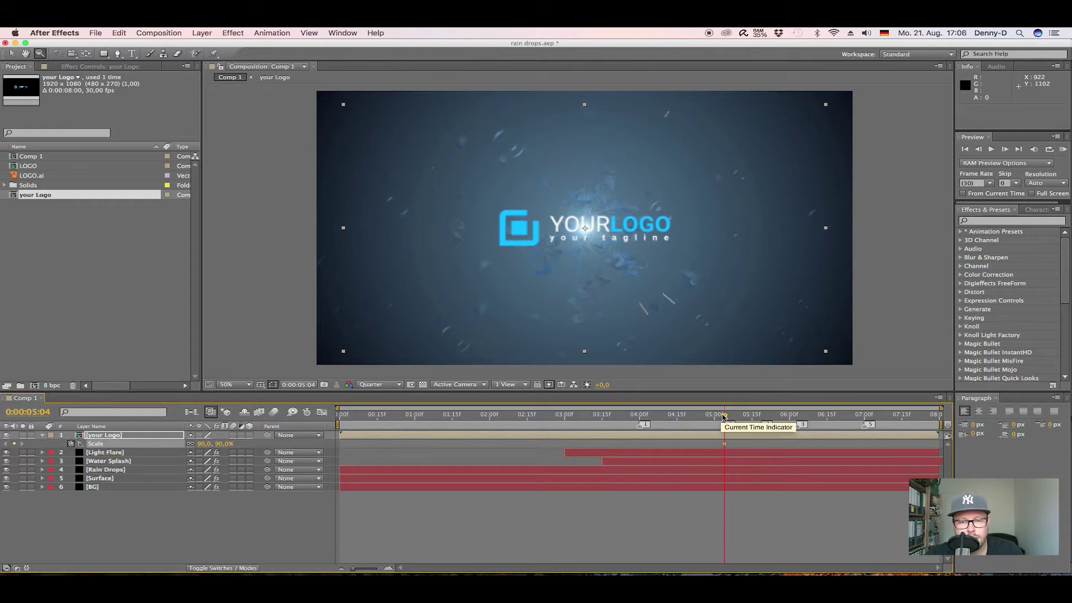
drag(724, 418, 638, 426)
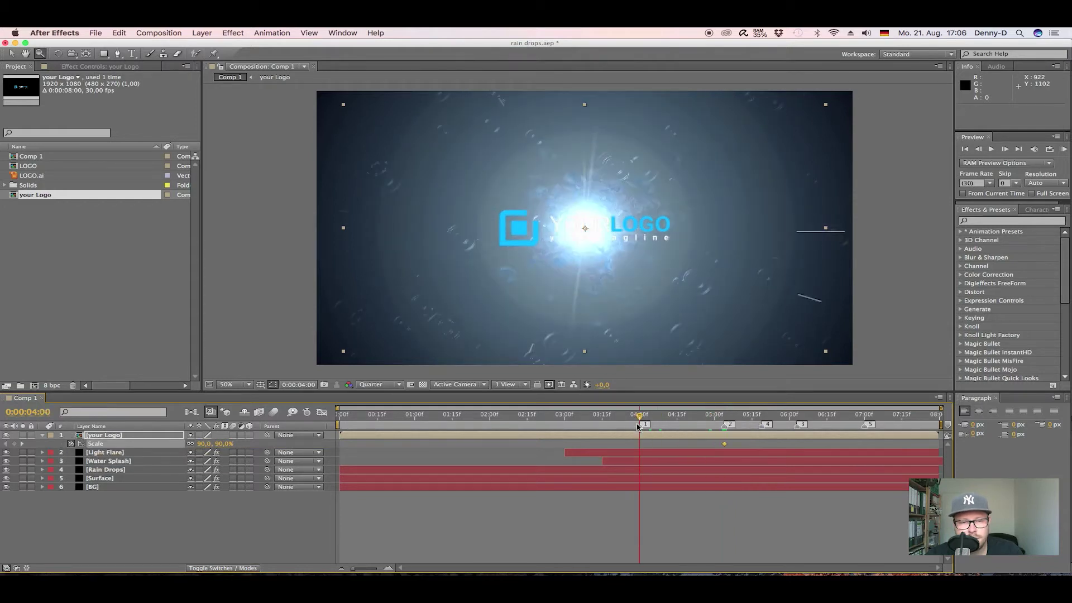
click(204, 443)
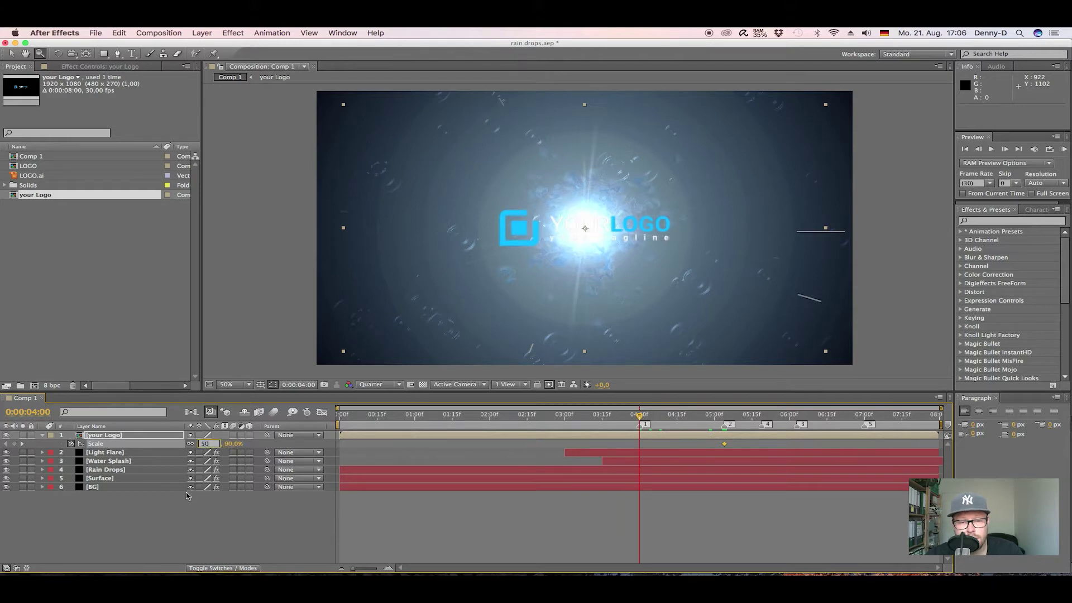
text(50)
key(Return)
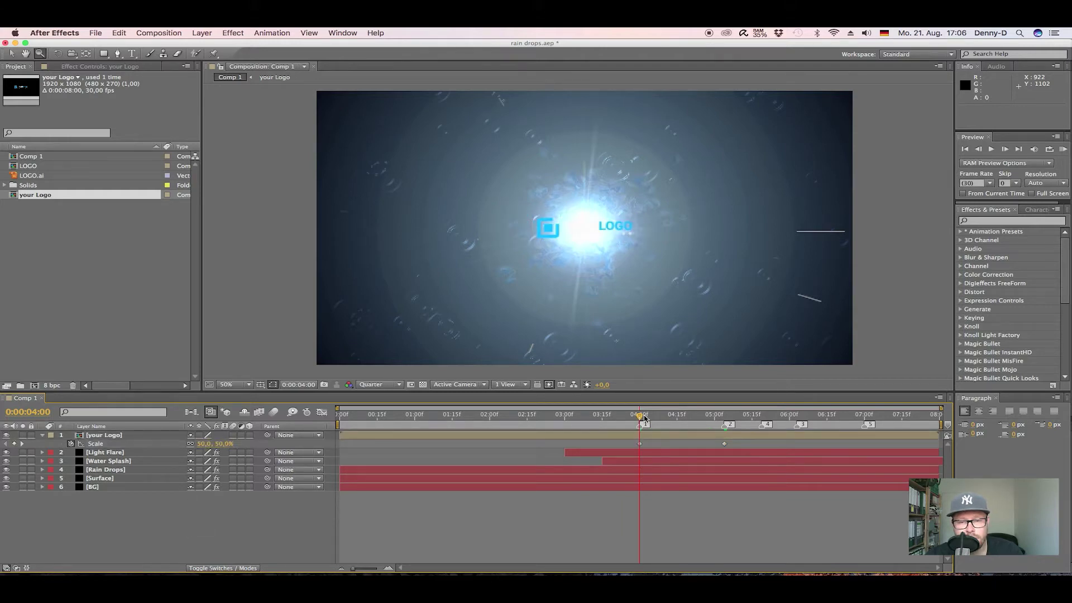
drag(639, 418, 724, 422)
Step: Keyframe the your Logo opacity at 100% at 5:04 and 0% at 4:00
click(116, 436)
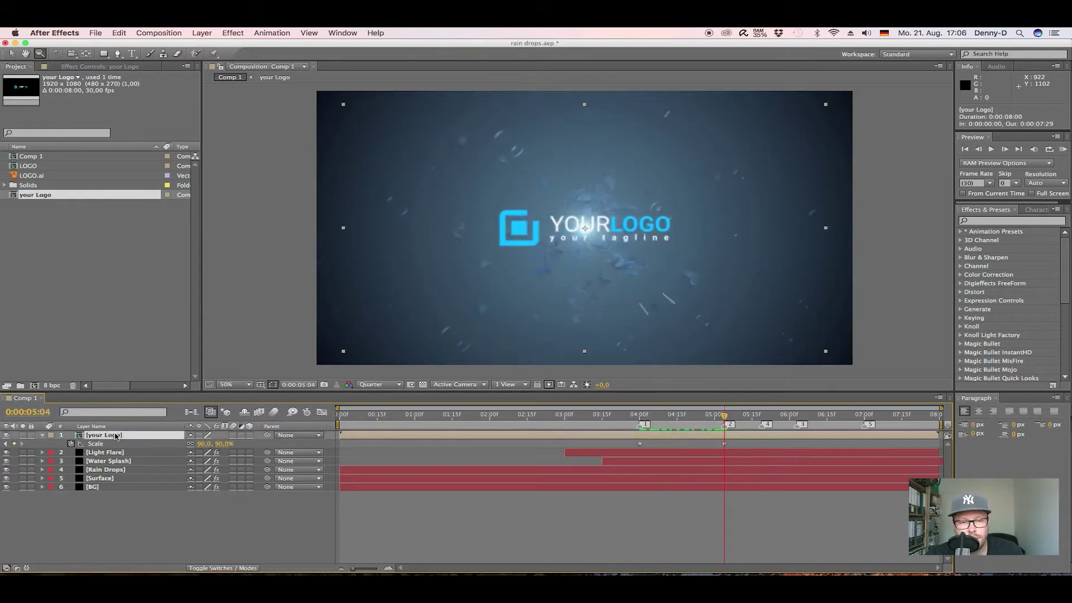
key(t)
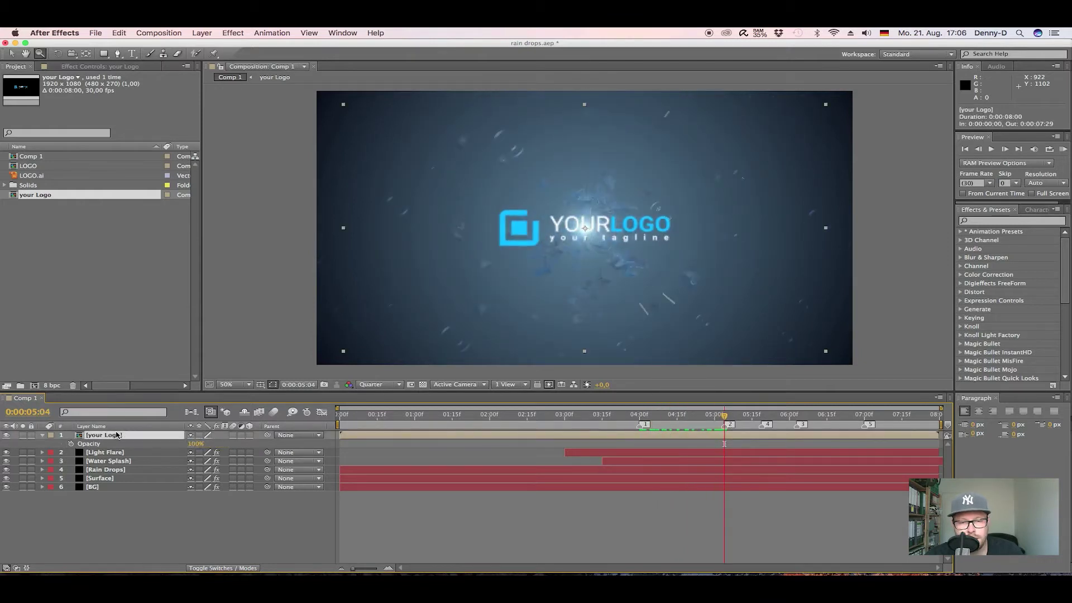
click(71, 443)
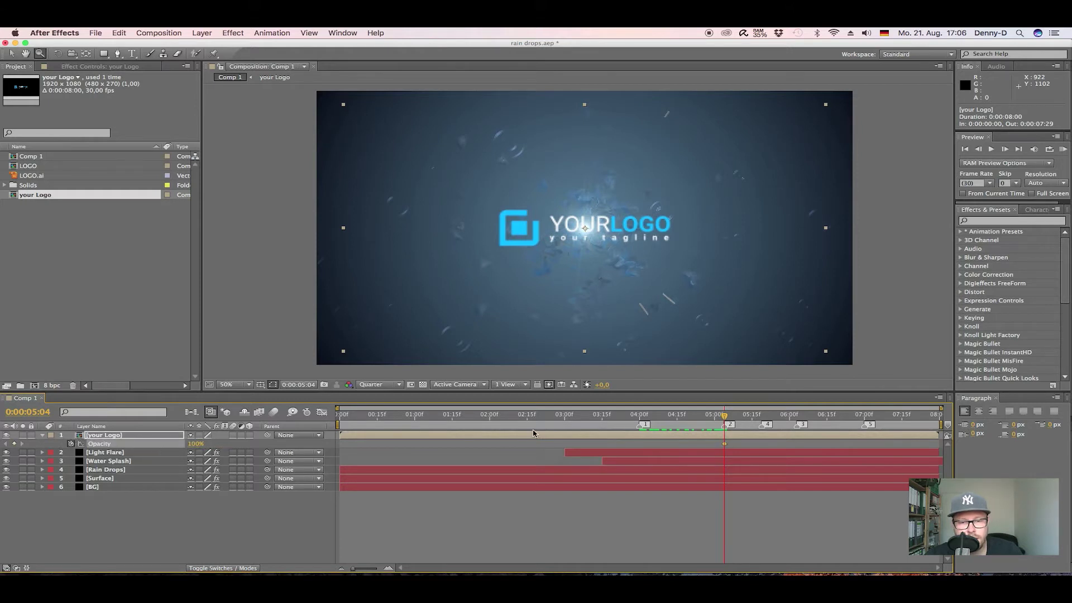
click(640, 416)
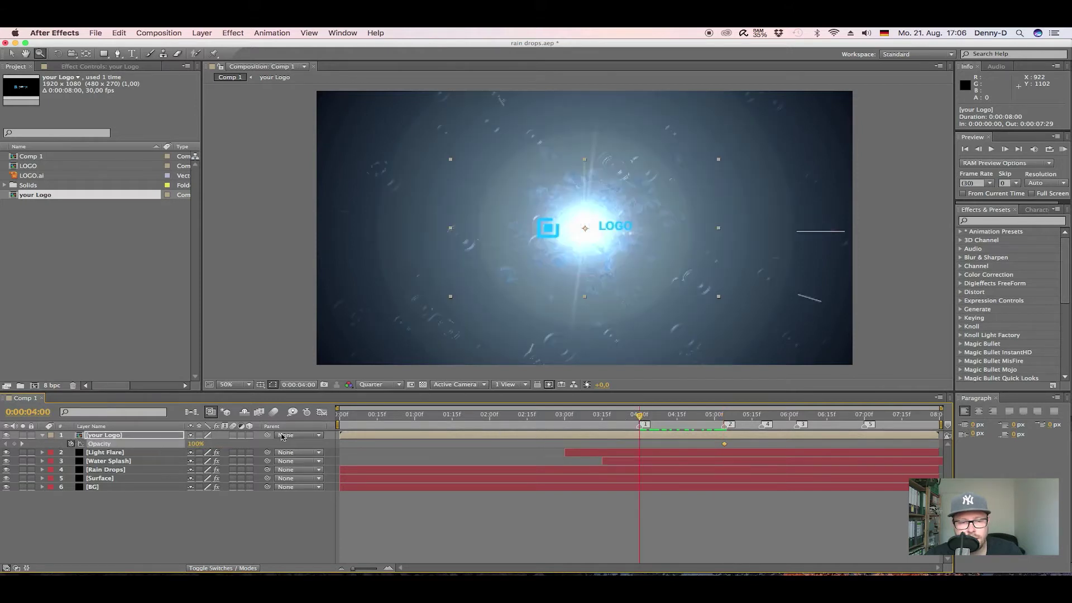
drag(197, 444, 3, 439)
click(324, 524)
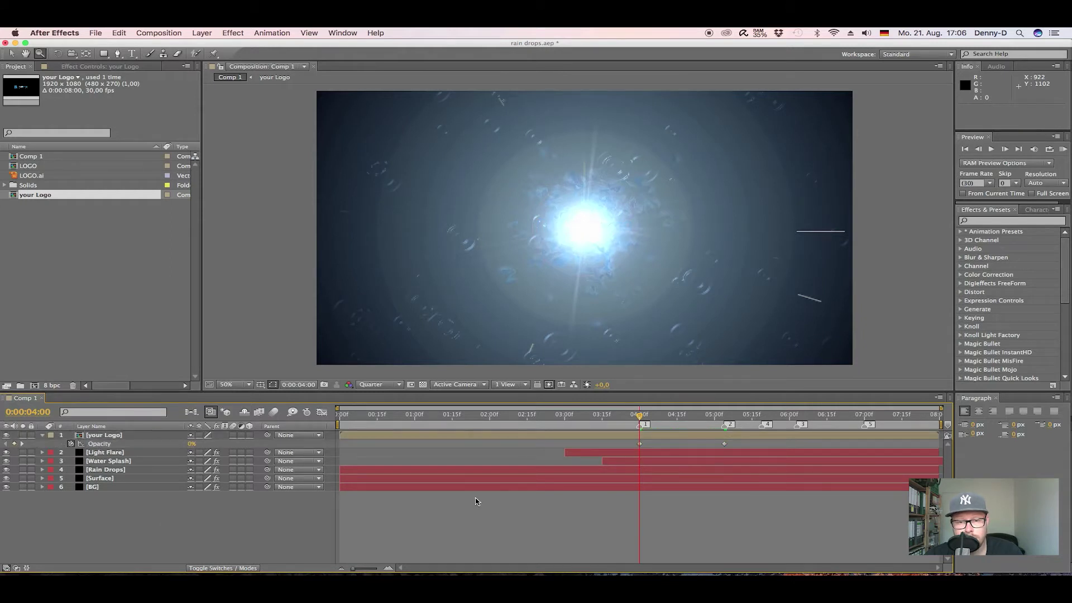
Step: Reveal all keyframed properties and preview the animation from 4:00
key(u)
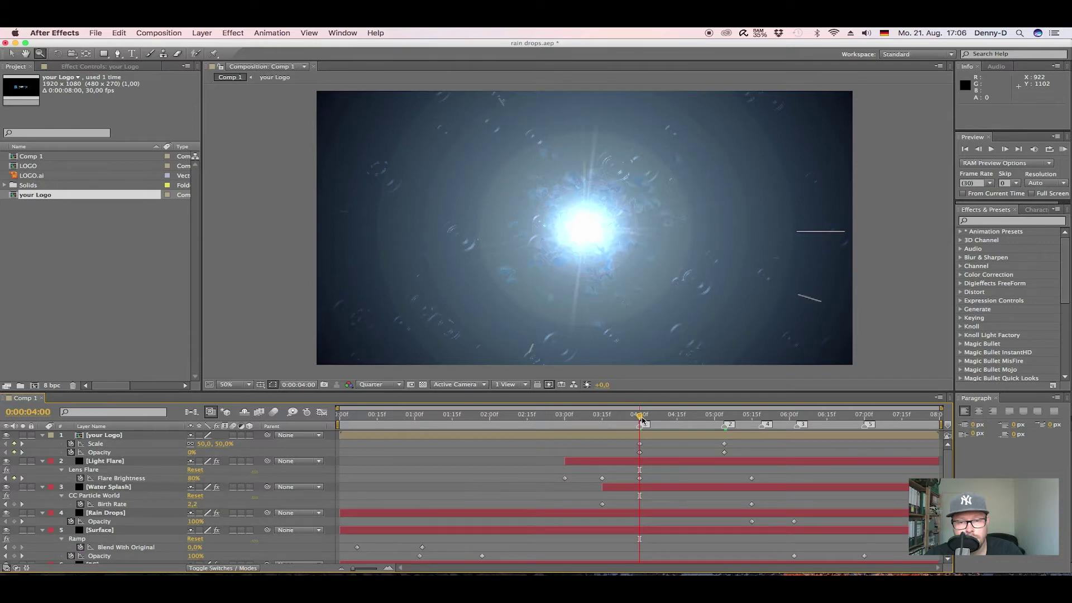
key(space)
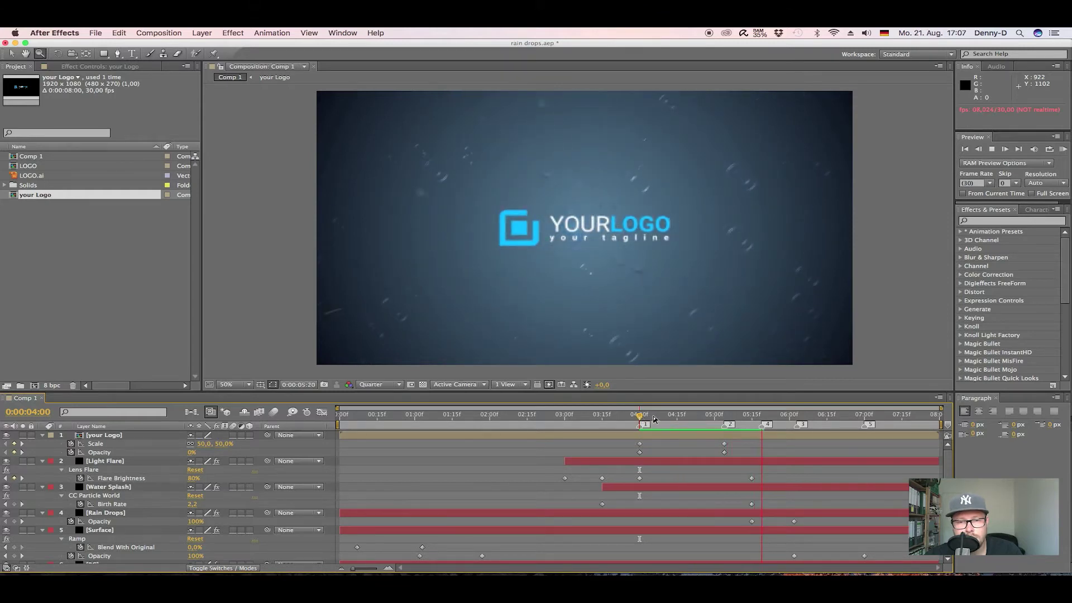
click(639, 418)
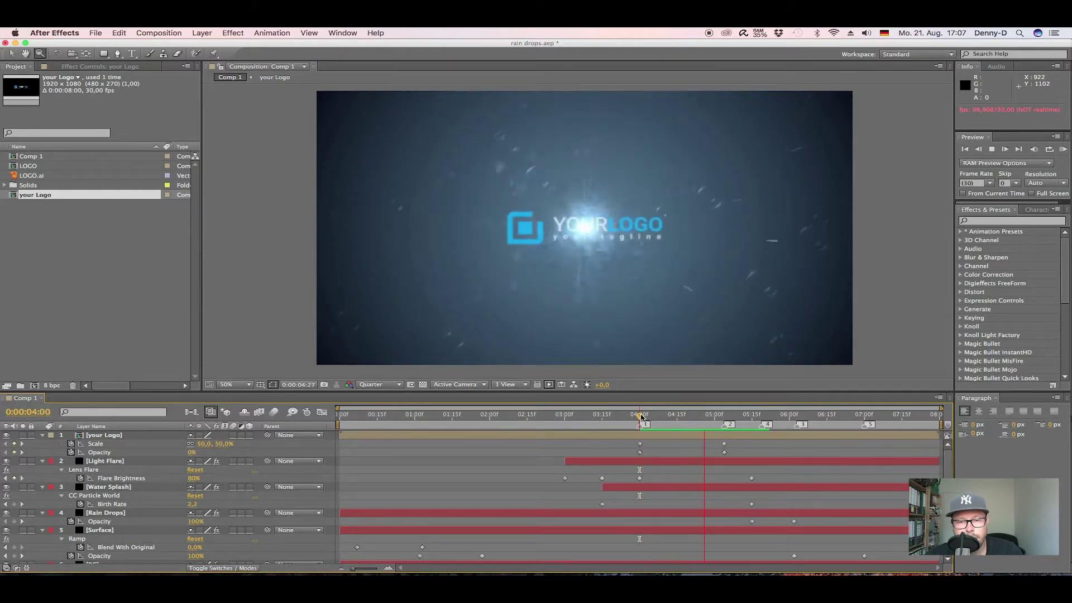
Step: Search Effects & Presets for 'ripple' and drop Distort > Ripple onto the your Logo layer
click(674, 433)
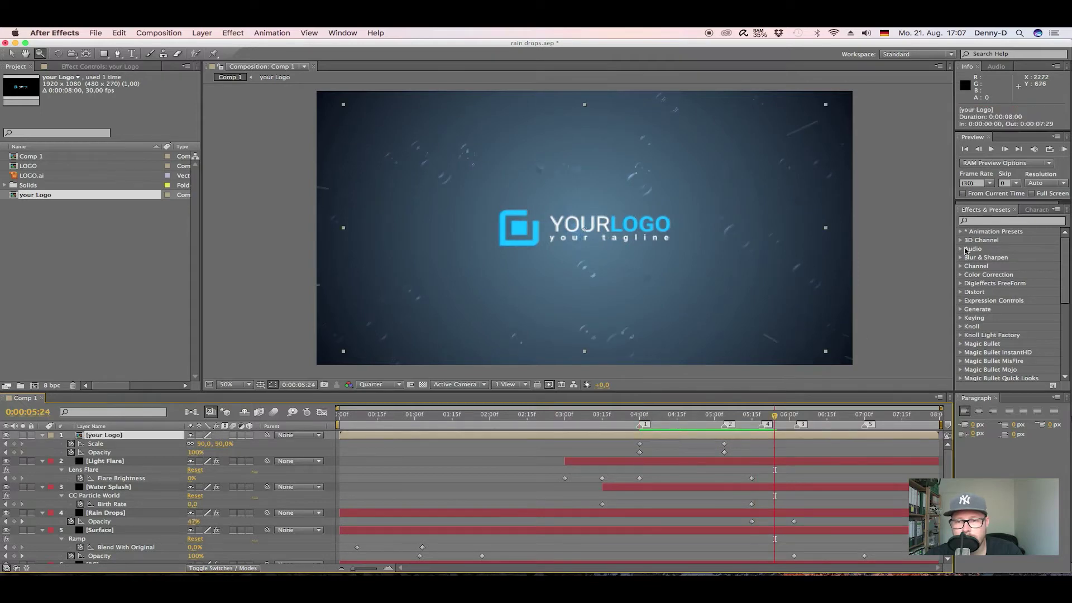
click(980, 222)
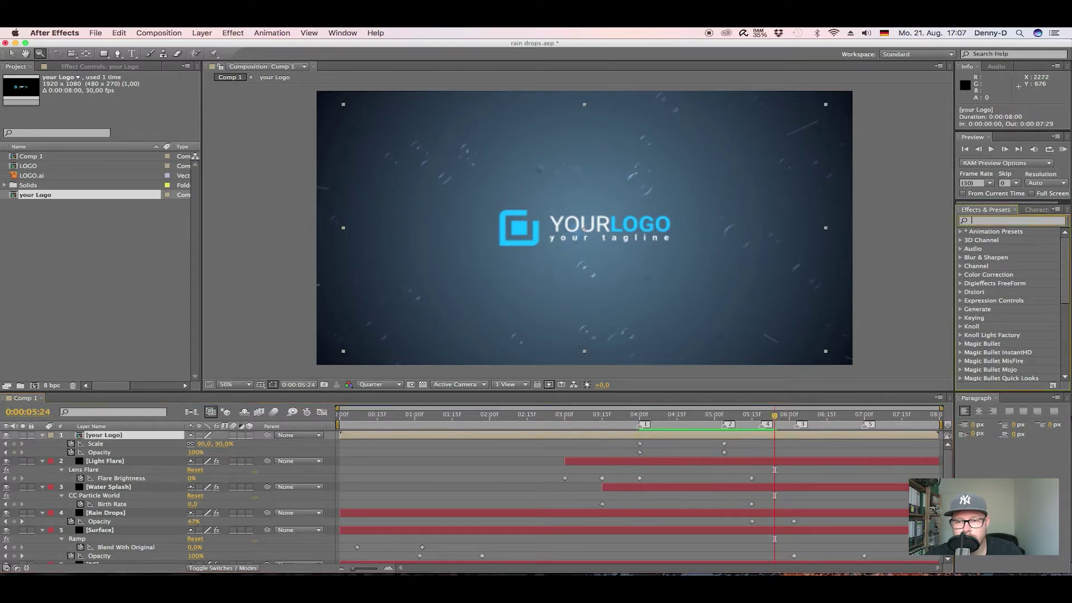
text(ripple)
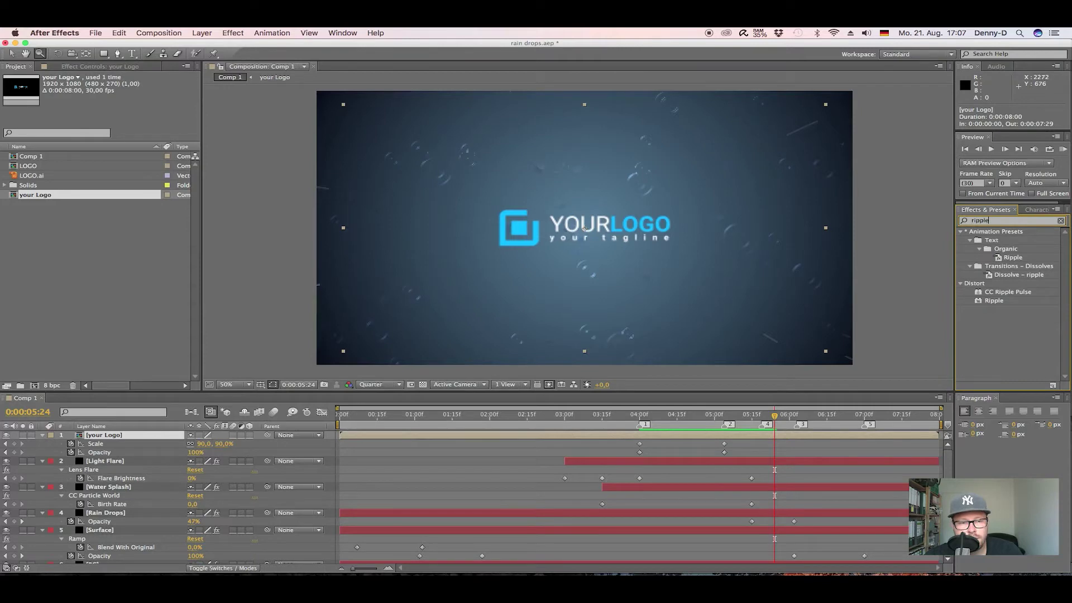
click(980, 302)
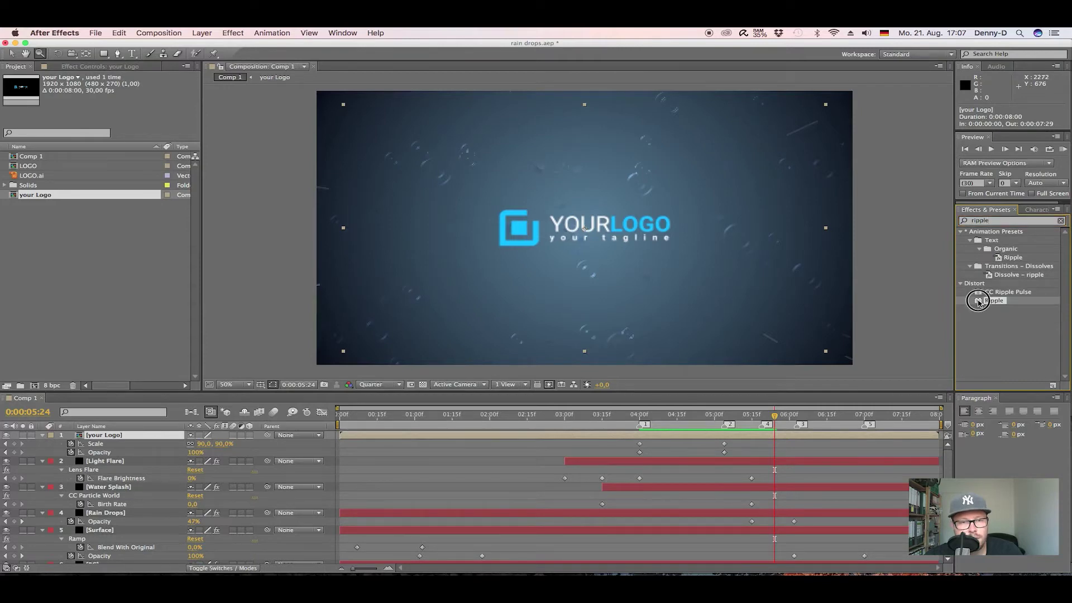
mouse_move(978, 302)
mouse_down()
mouse_move(647, 270)
mouse_move(229, 419)
mouse_move(112, 437)
mouse_up()
key(2)
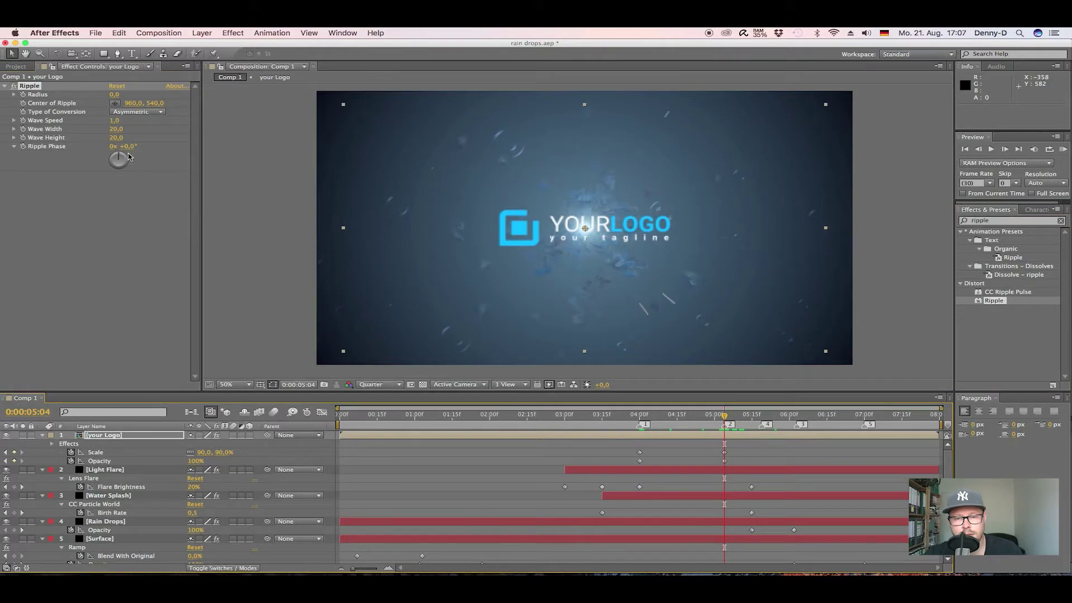
Step: Set the Ripple effect's Radius to 0 at the later time where the ripple should end
click(115, 95)
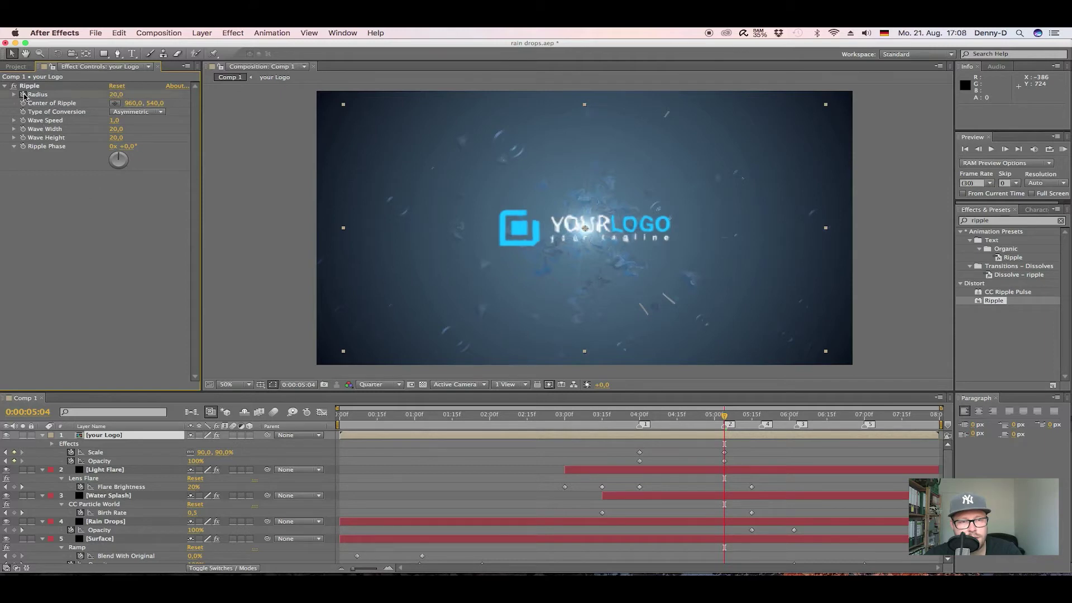
click(24, 96)
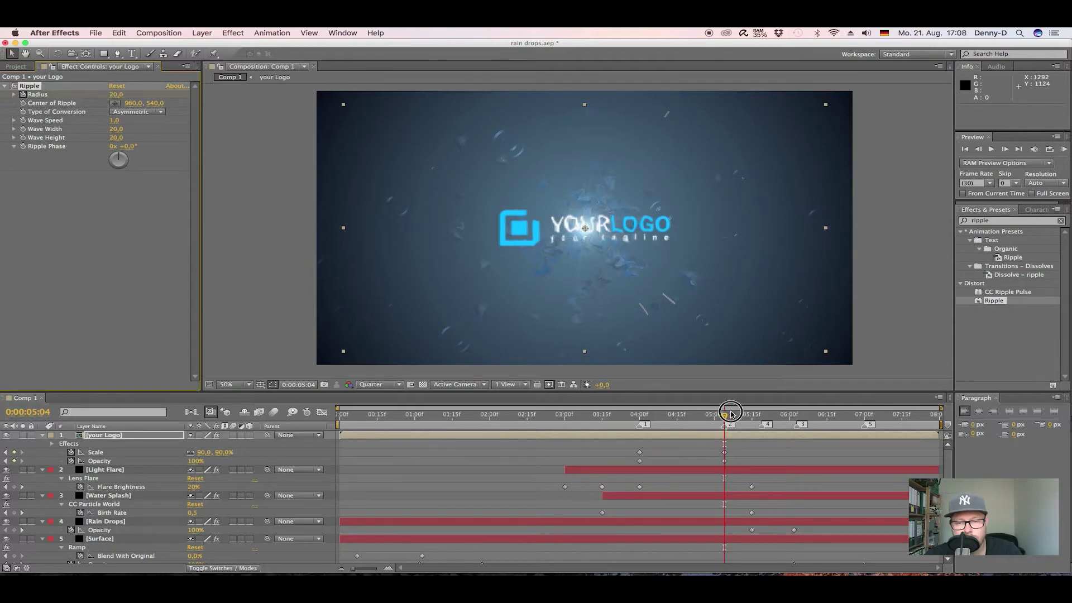
drag(732, 413, 797, 415)
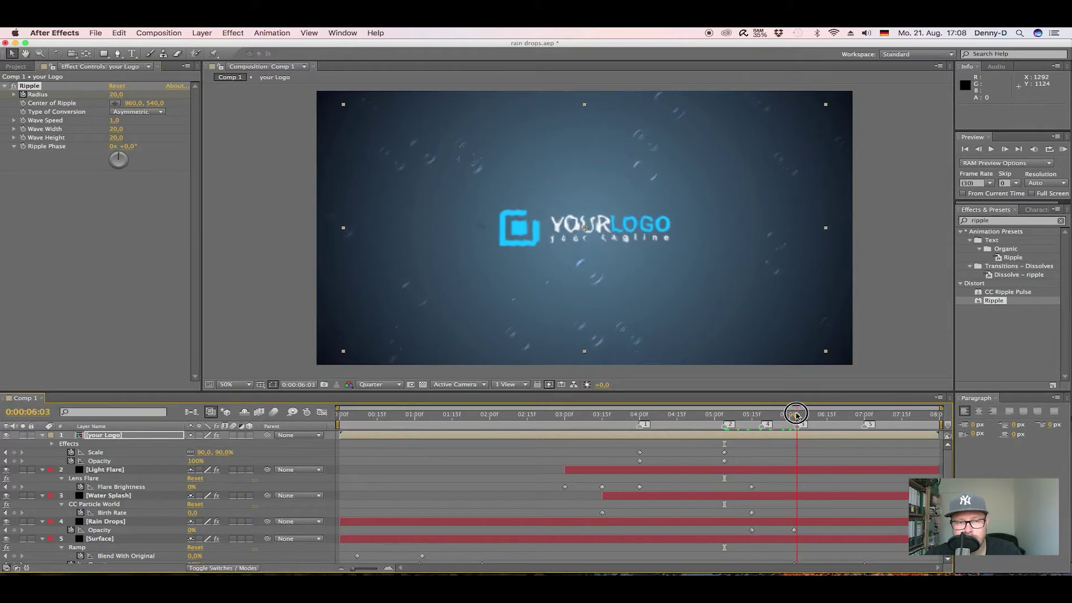
click(116, 94)
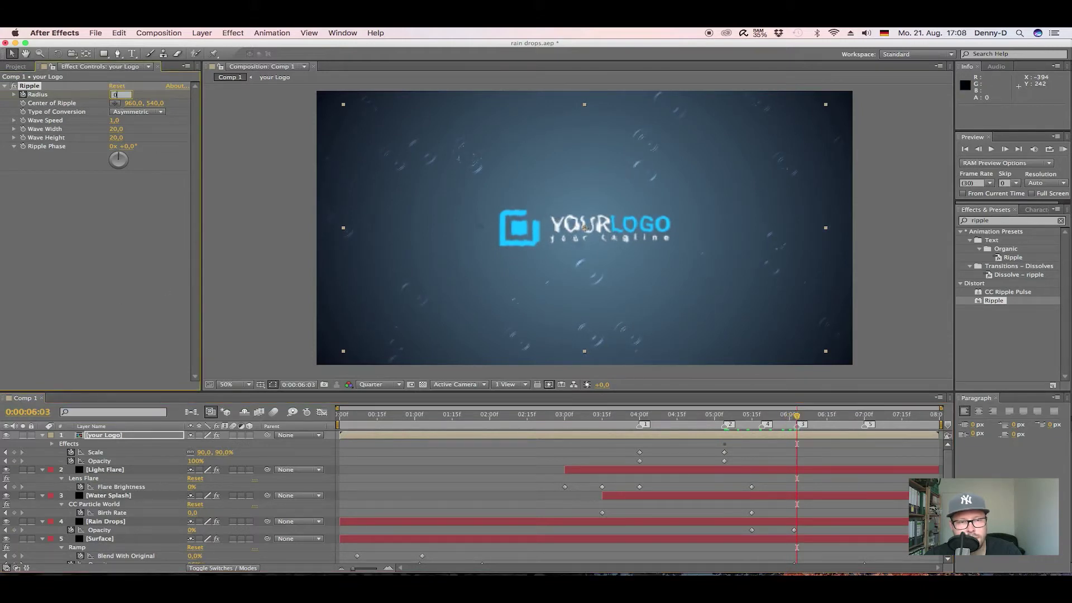
text(0)
key(Return)
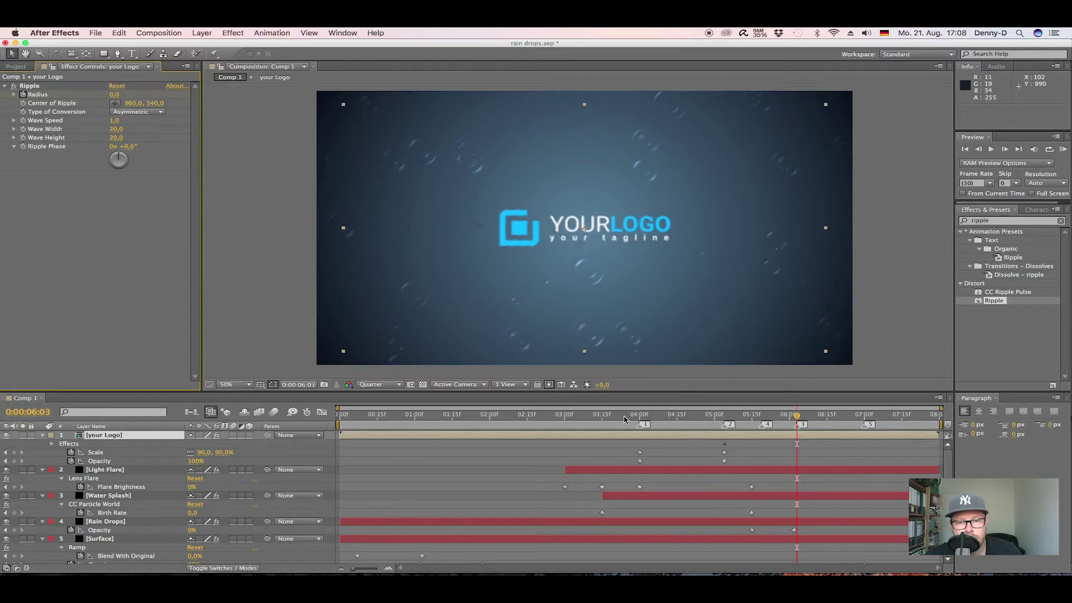
Step: Preview the animation from about 3:29 and scrub through the rain-drop frames
click(636, 417)
key(space)
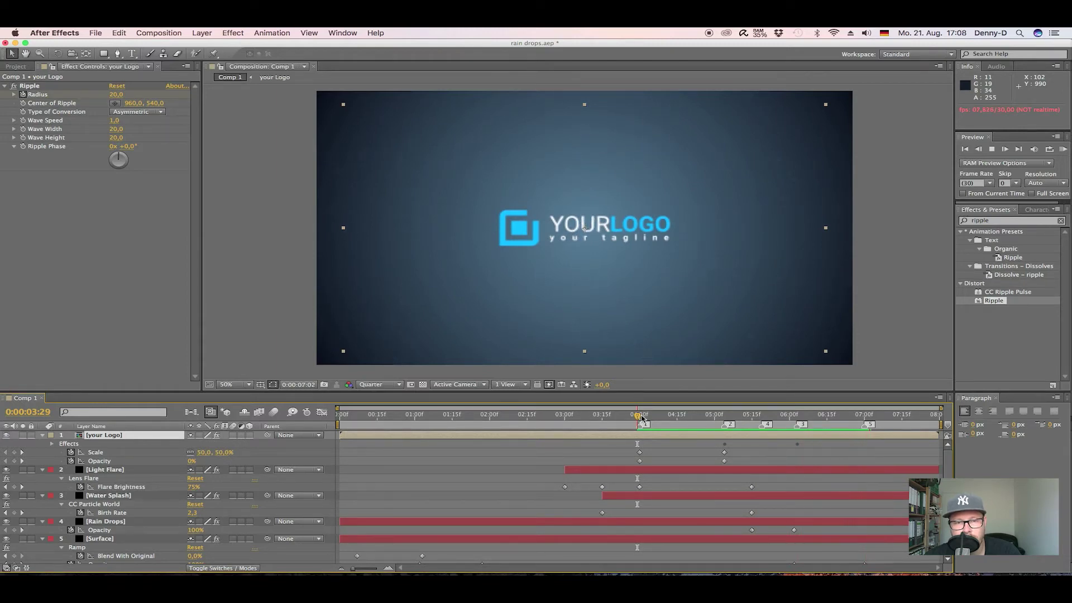
drag(642, 418, 836, 413)
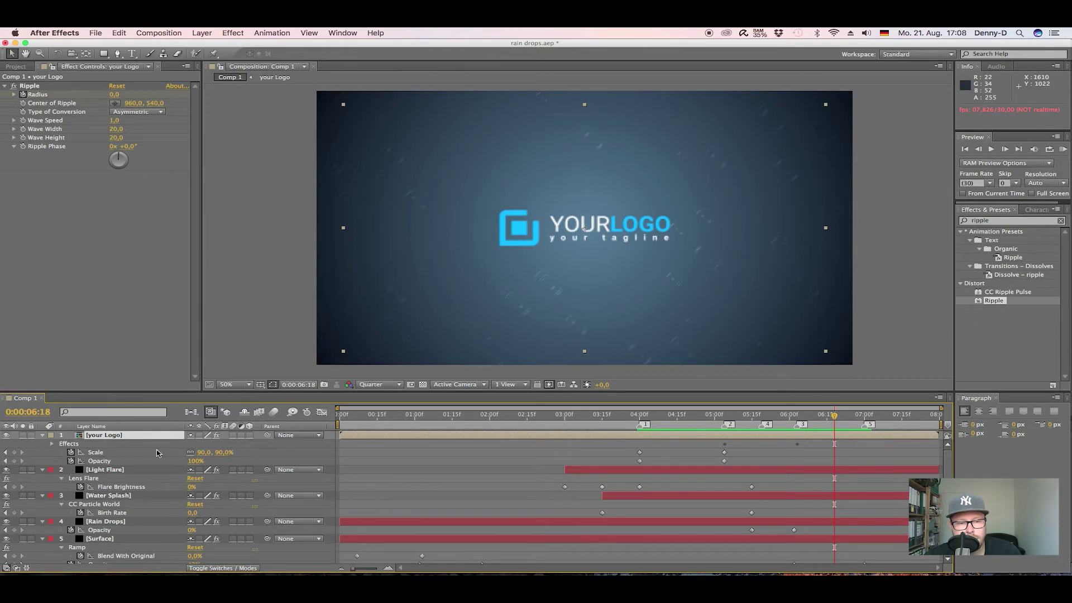
scroll(141, 469, down, 3)
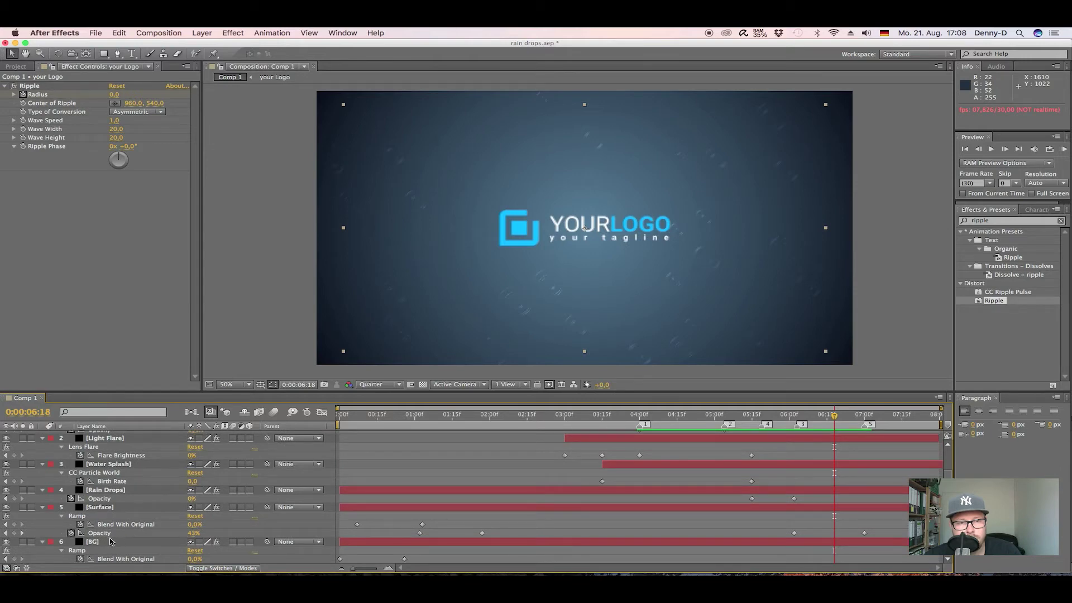
Step: Set the Surface ramp's Start Color to a darkened cyan sampled from the logo
click(79, 507)
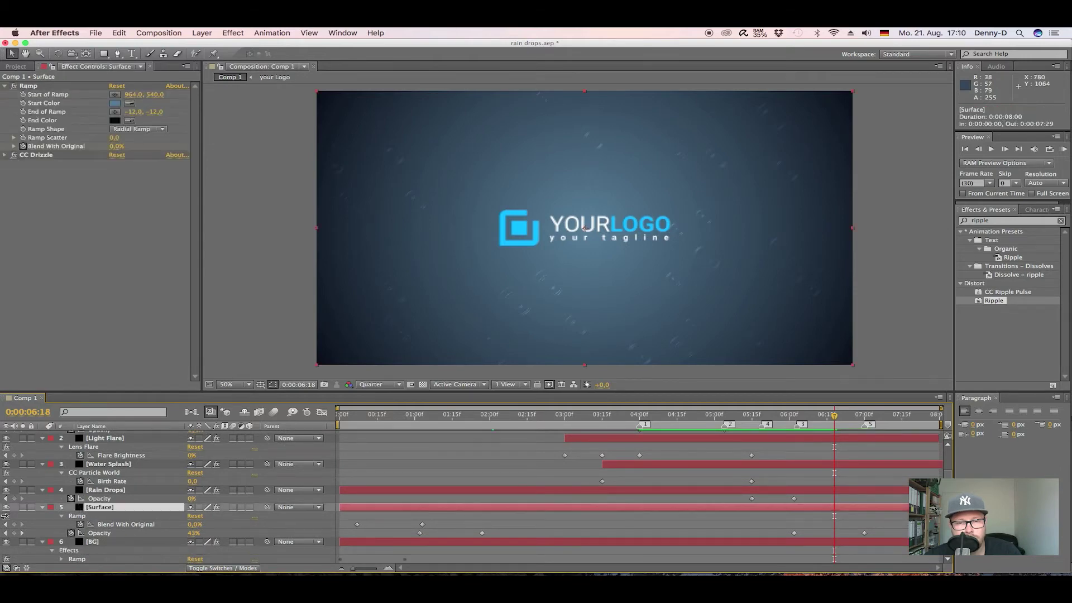
click(129, 104)
click(527, 227)
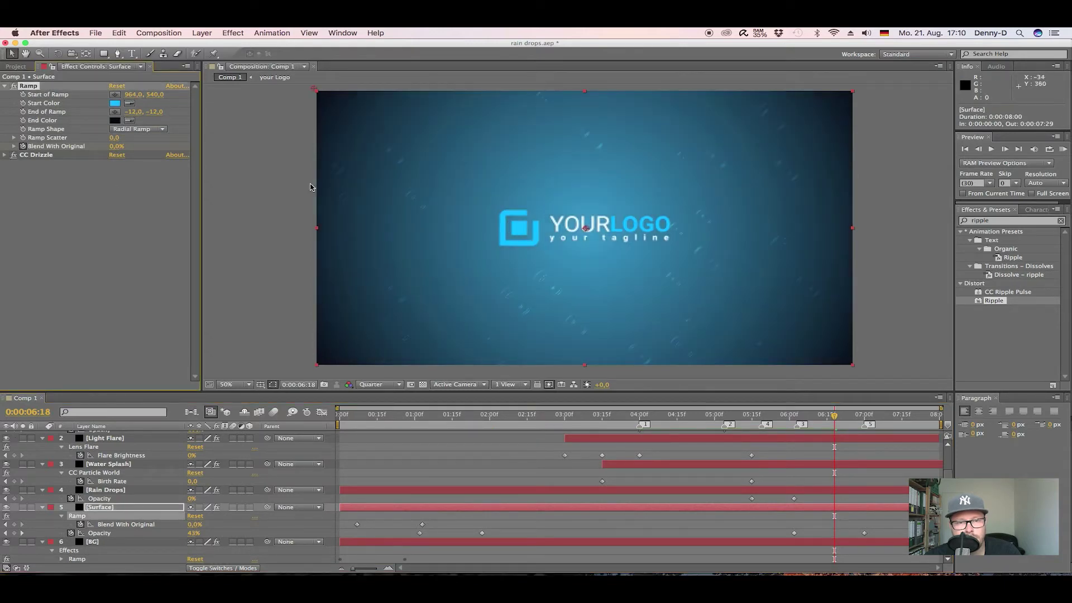
click(115, 104)
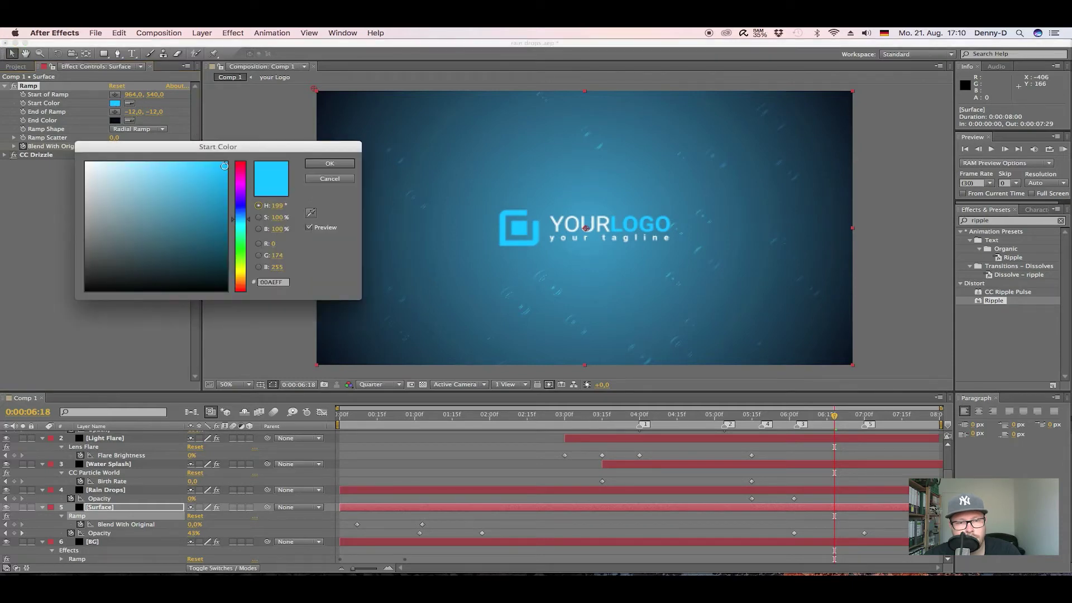
drag(226, 165, 229, 192)
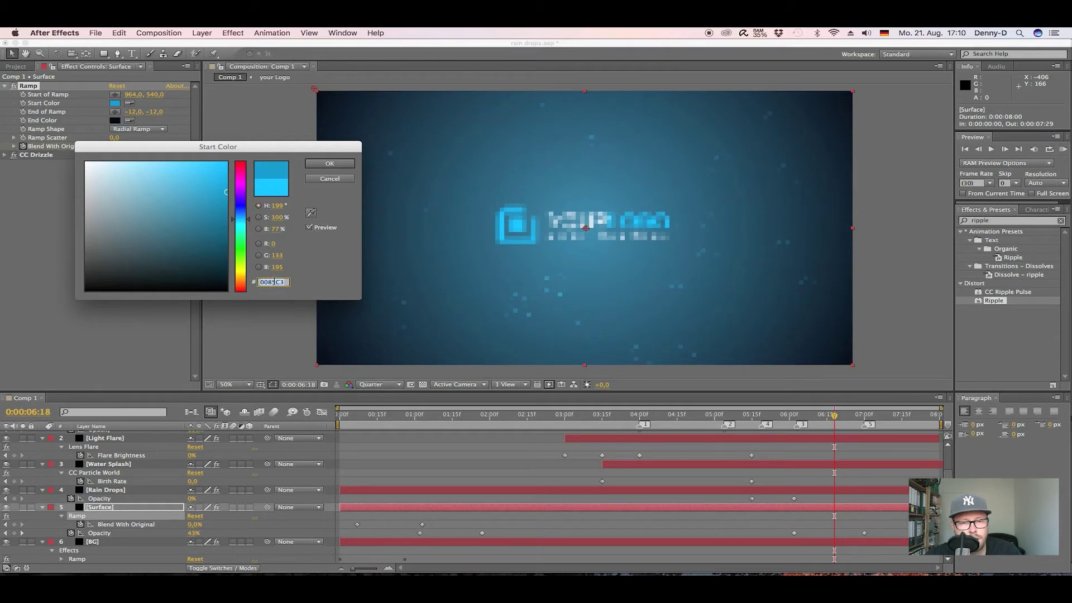
click(329, 164)
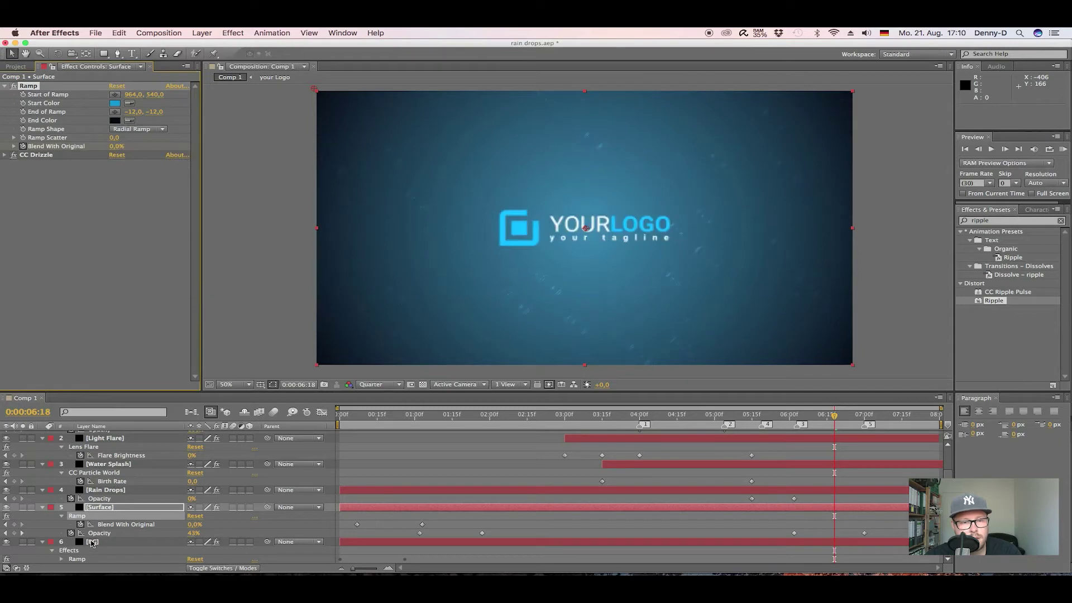
Step: Set the BG ramp's Start Color to blue 0085C3
click(92, 541)
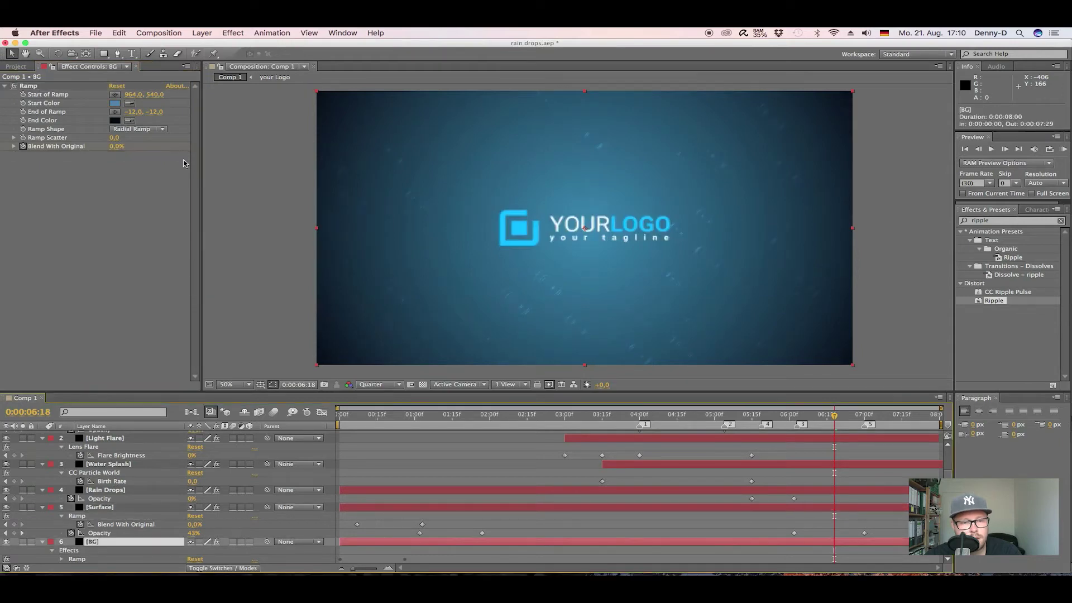
click(117, 105)
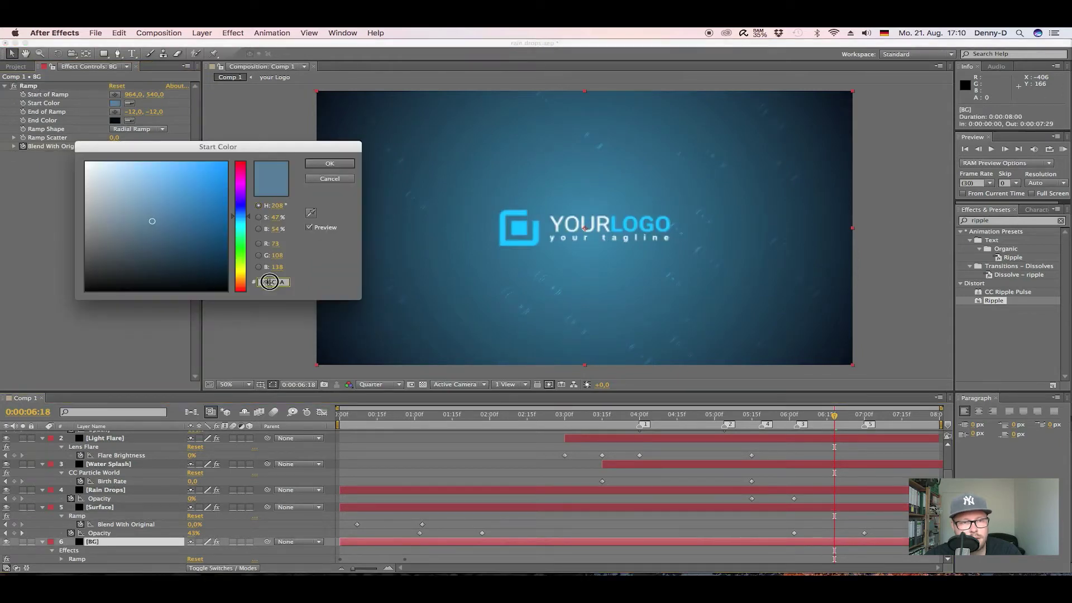
text(0085C3)
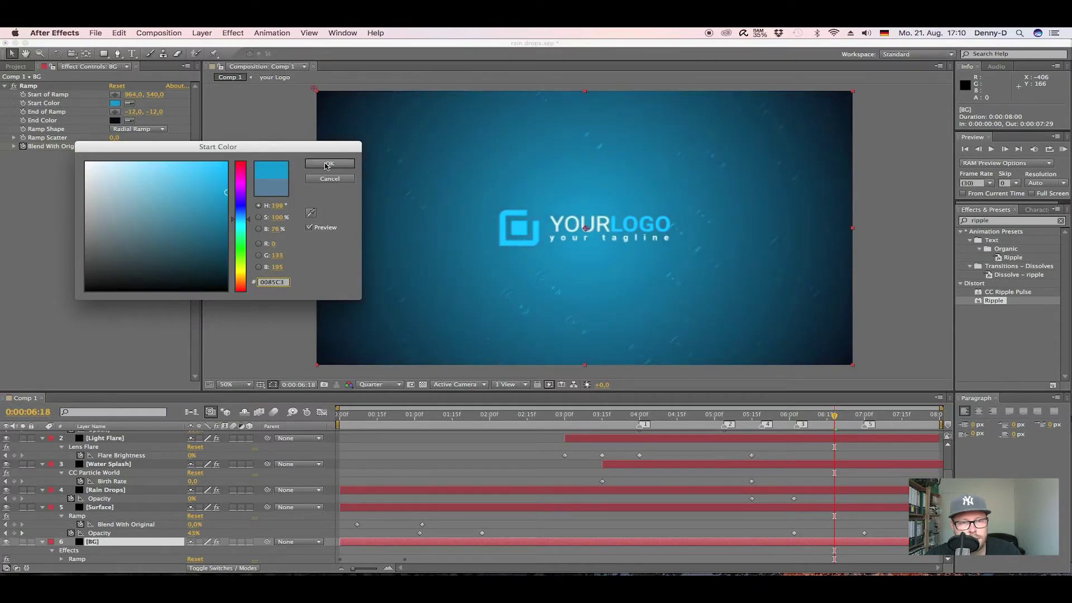
click(328, 164)
Step: Preview the whole animation from the start and return to frame 5:19
key(KP_0)
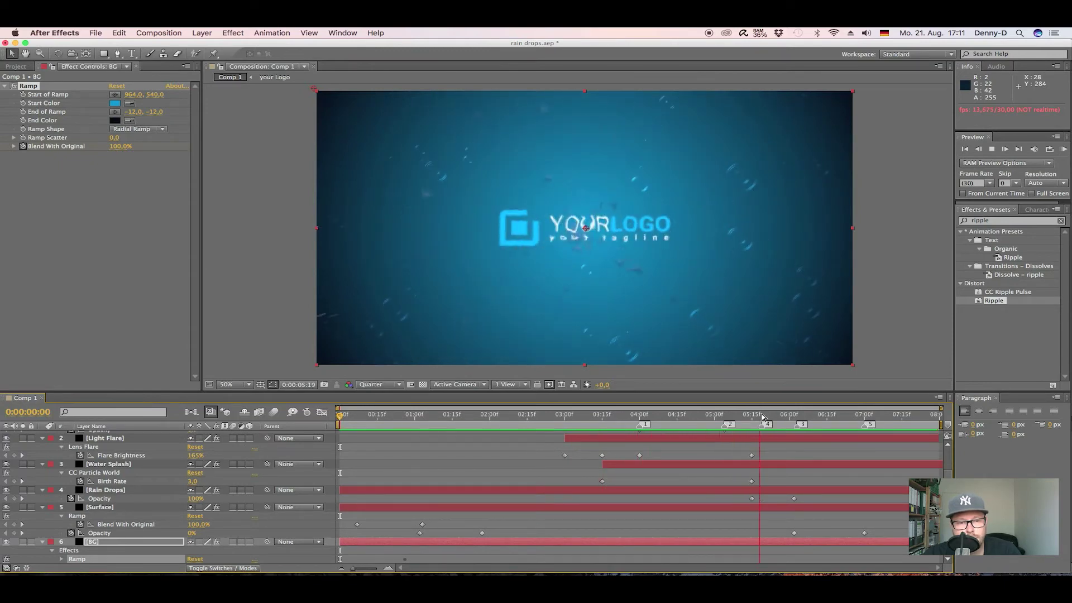
key(space)
click(762, 414)
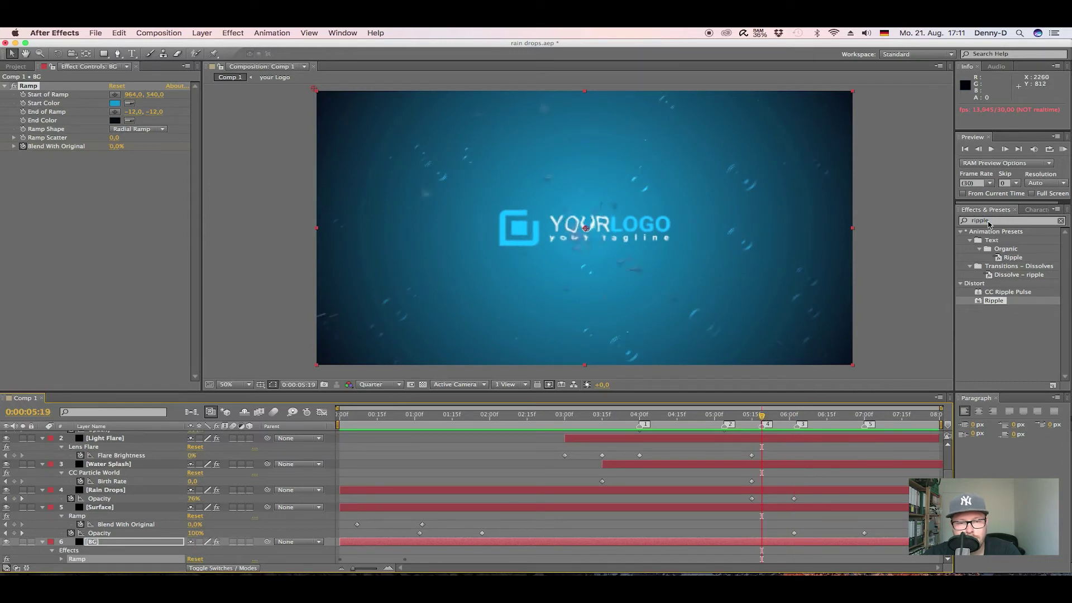
Step: Search for 'glow' and apply Stylize > Glow to the your Logo layer
scroll(112, 441, up, 3)
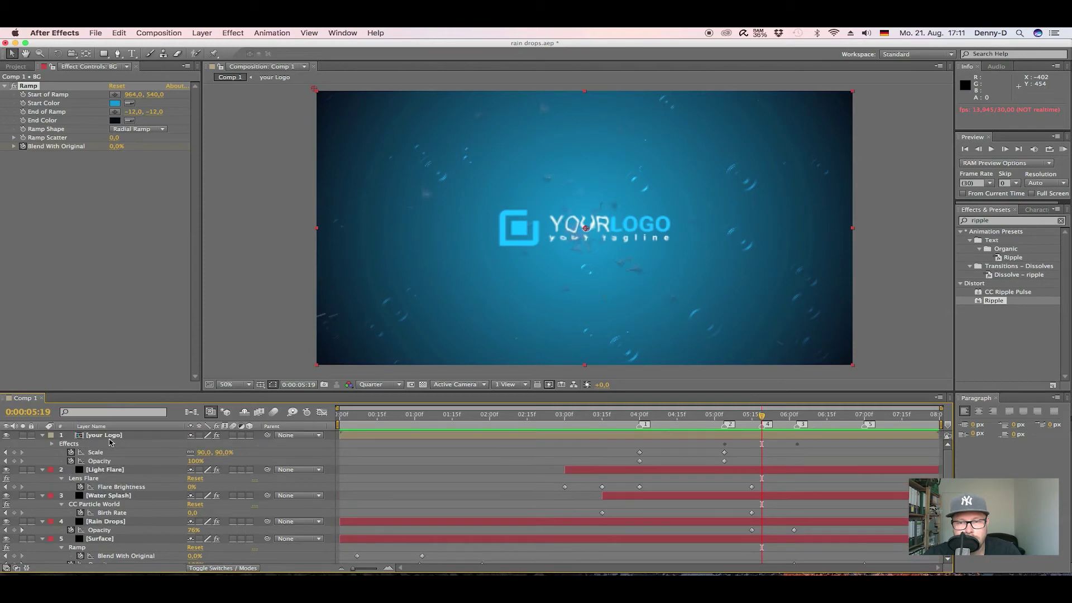
click(109, 436)
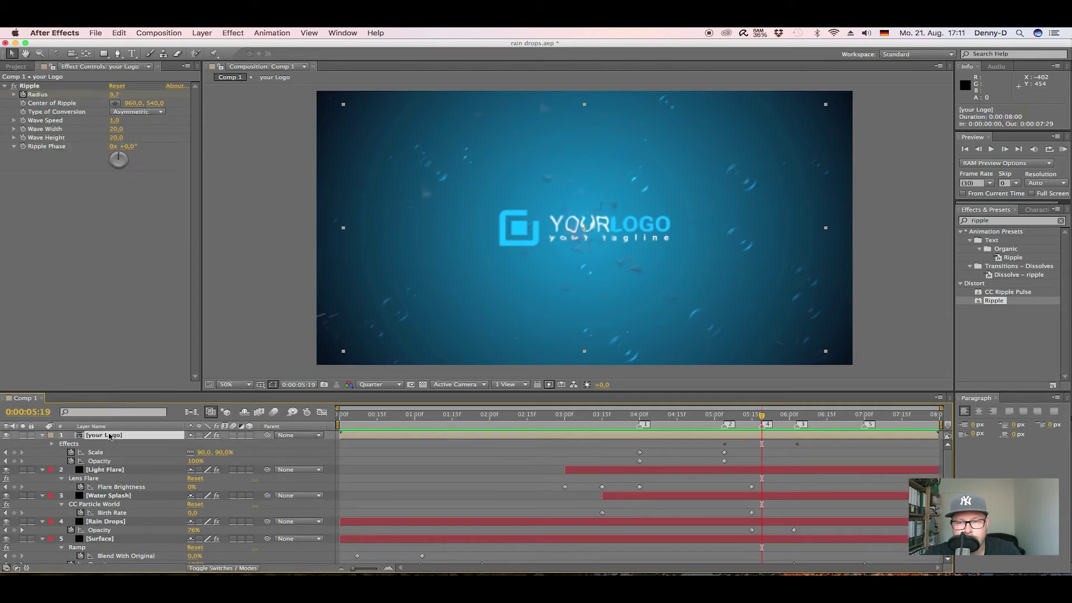
click(993, 221)
text(glow)
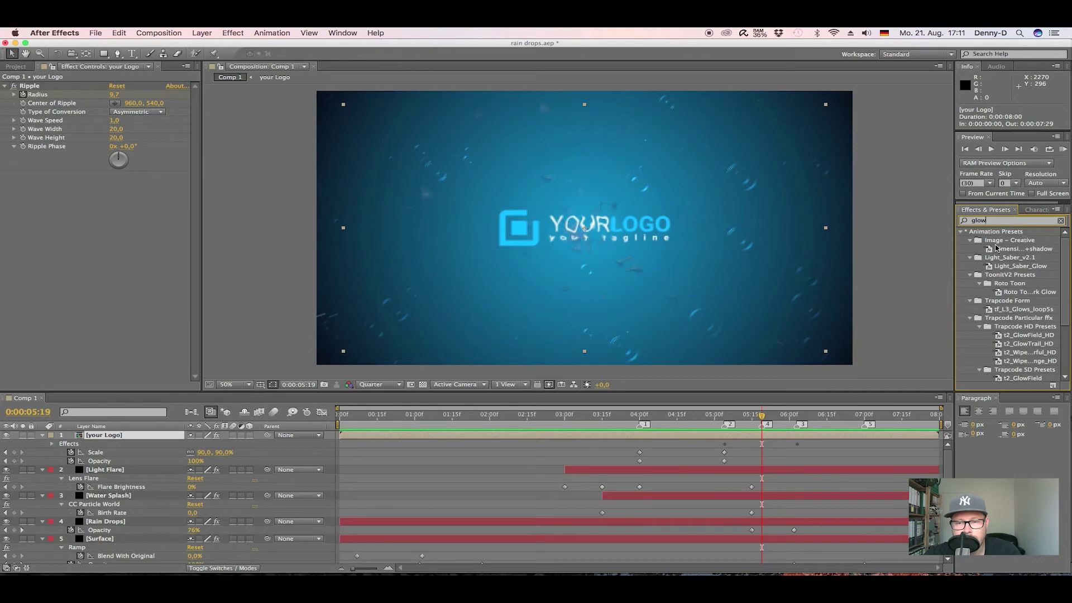
scroll(998, 256, down, 5)
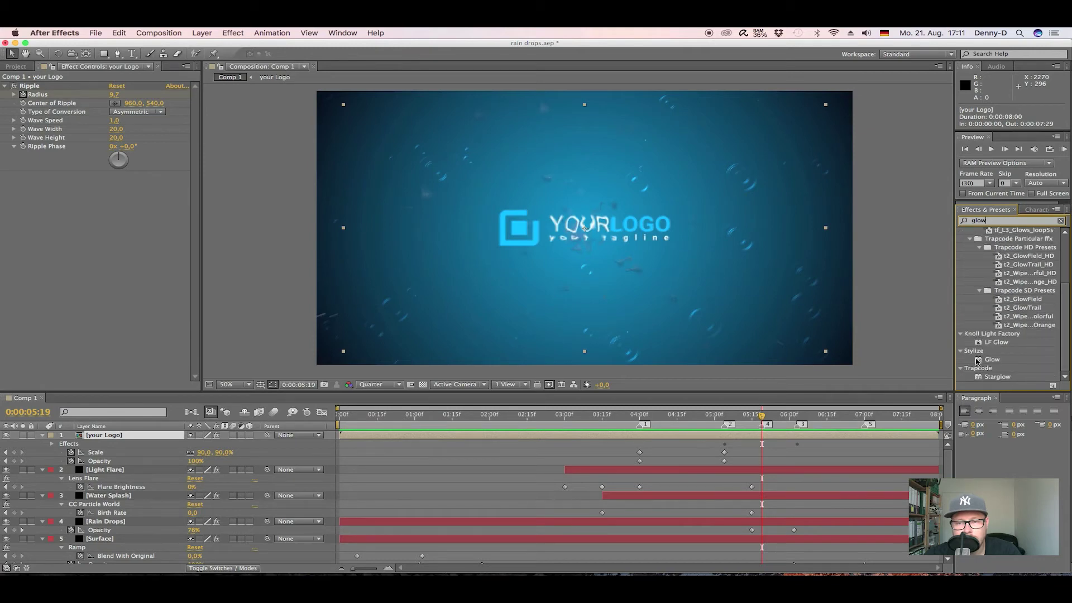
drag(980, 361, 103, 433)
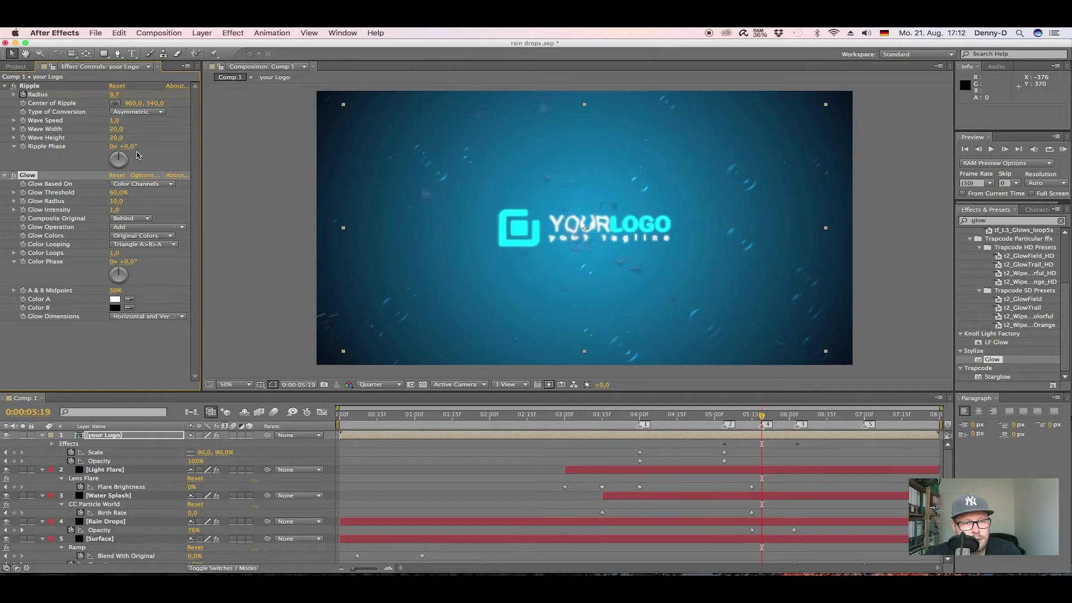
Step: Set the Glow Threshold to 25%, Radius to 177 and Intensity to 1,5
click(118, 192)
text(25)
click(118, 202)
text(177)
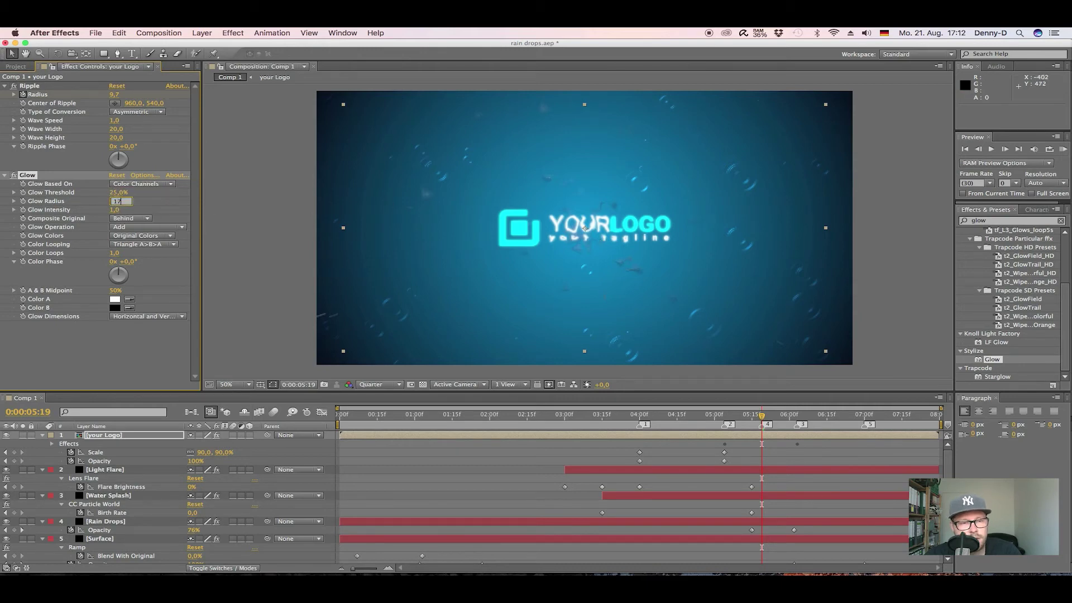
key(Tab)
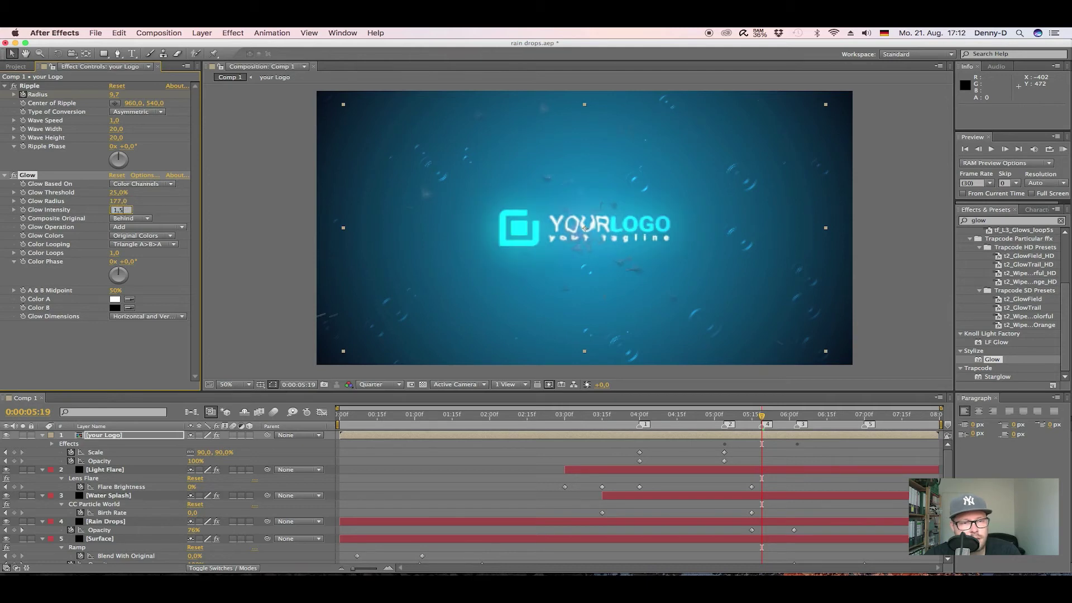
text(1,5)
key(Return)
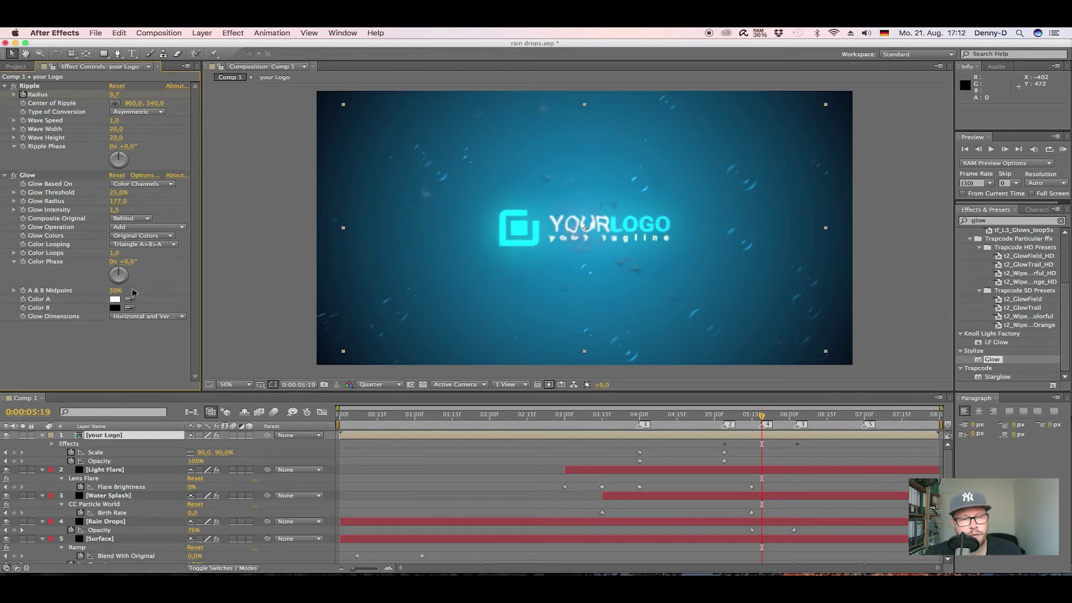
Step: Switch Glow Colors to A & B Colors and sample the logo's cyan as Color A
click(167, 236)
click(157, 256)
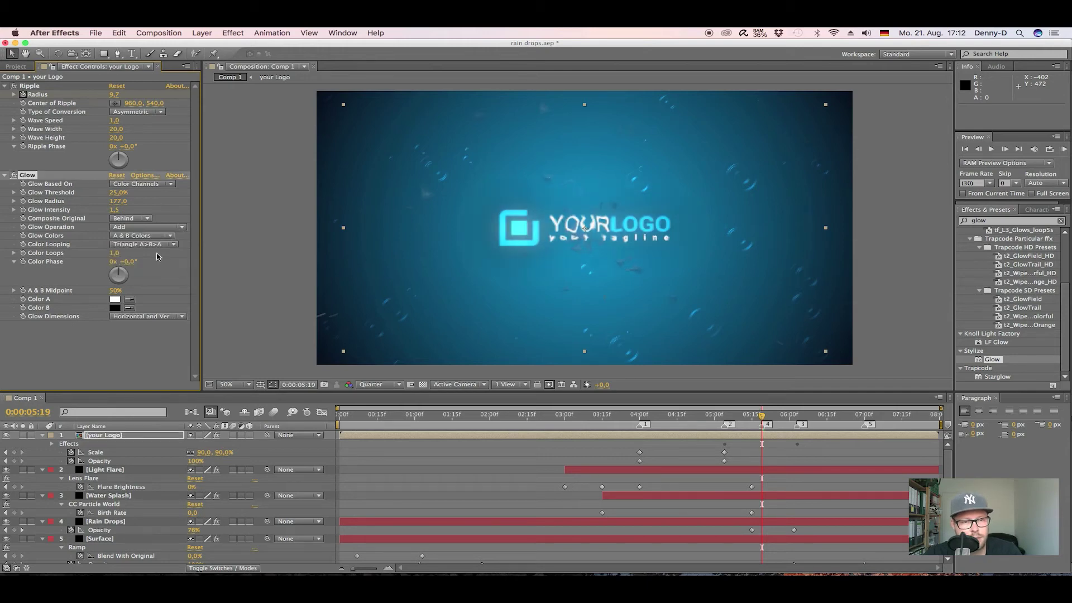
click(130, 301)
click(507, 214)
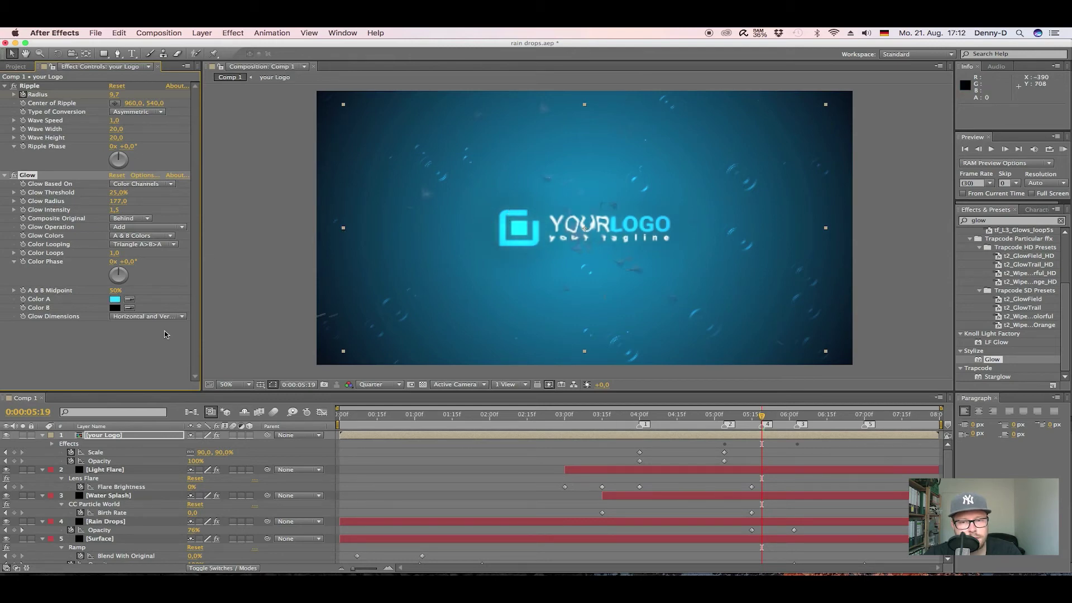
Step: Re-enable Glow and keyframe its Intensity from 1.5 at 5:19 down to 0 at 7:00
click(14, 176)
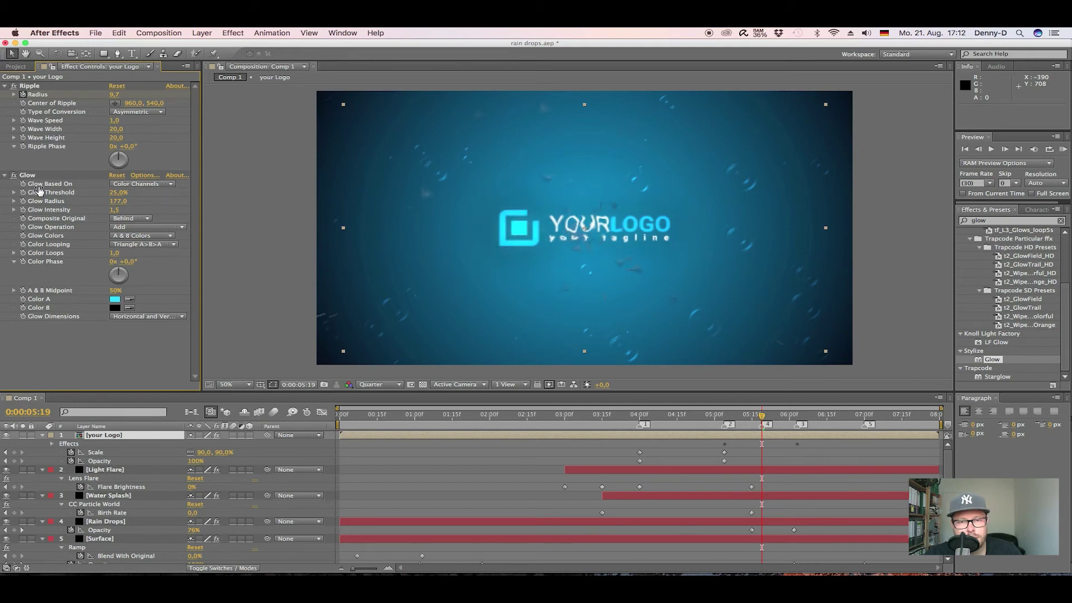
mouse_move(762, 417)
mouse_down()
mouse_move(670, 424)
mouse_move(763, 425)
mouse_up()
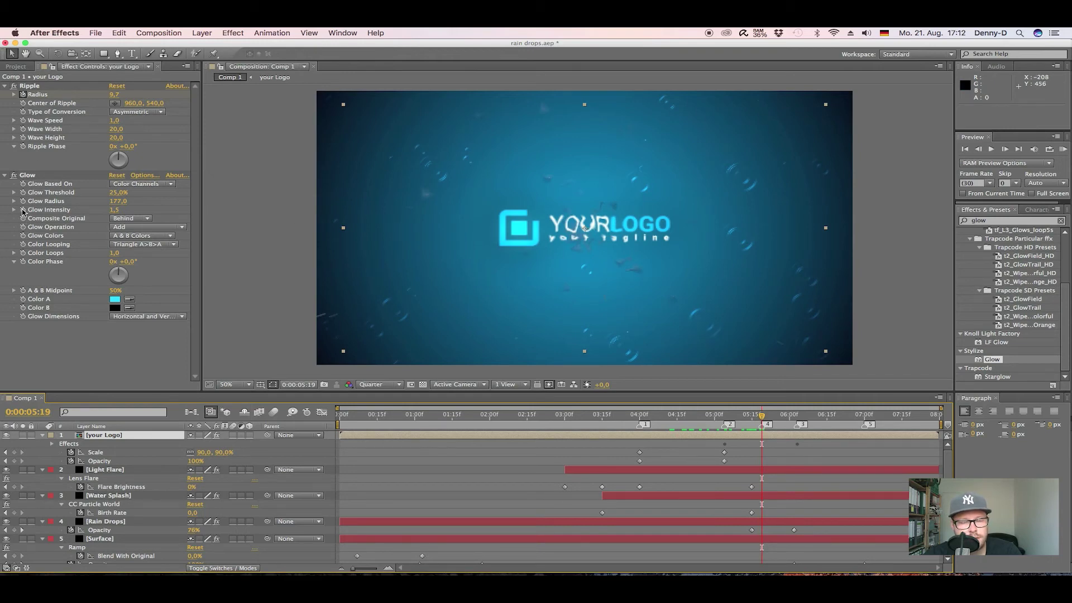
click(23, 210)
click(863, 416)
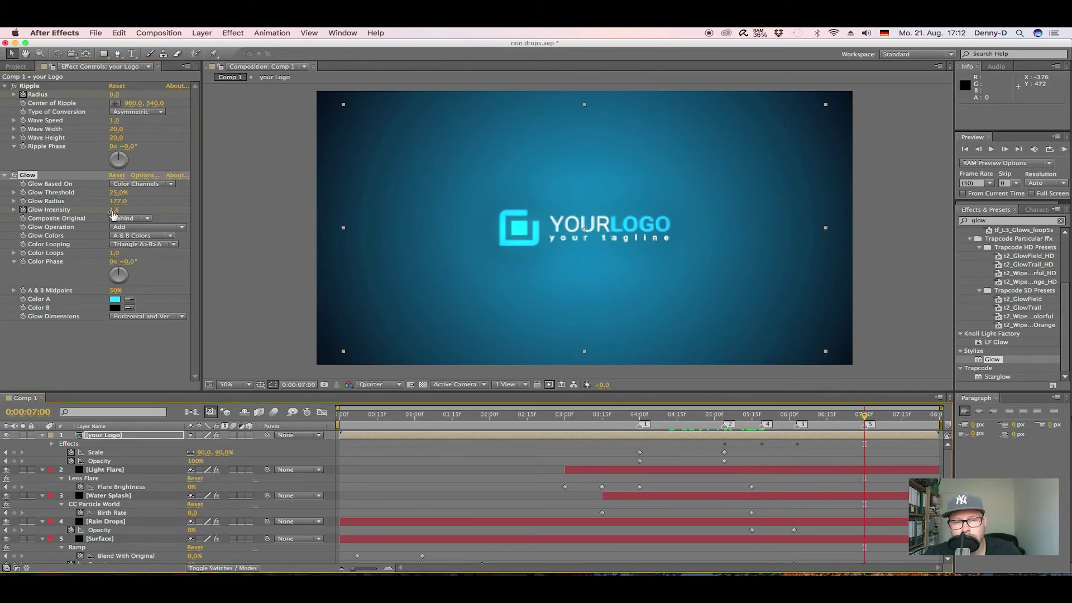
click(115, 210)
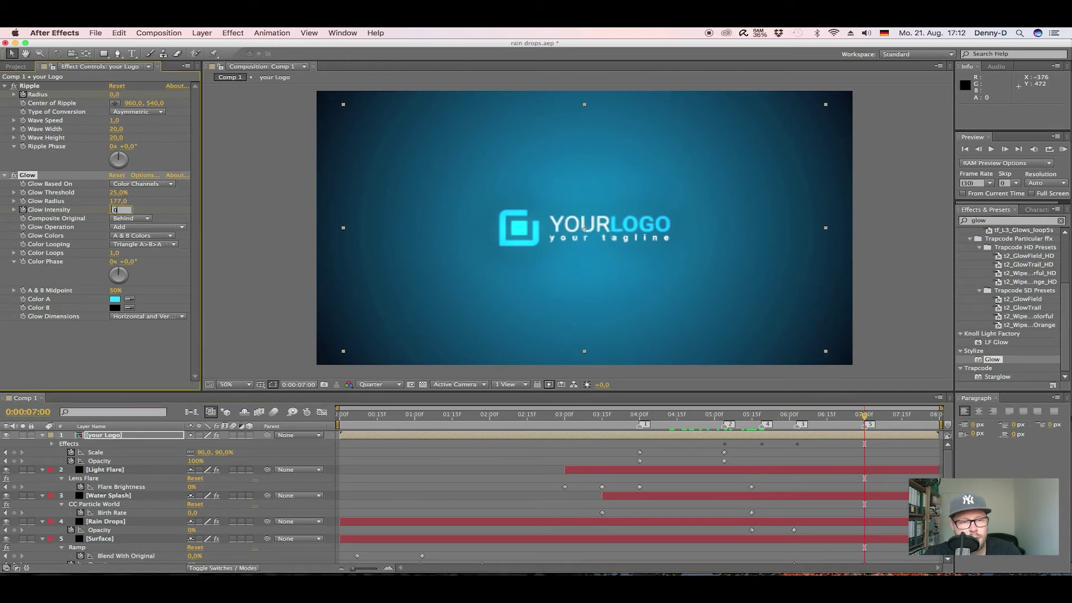
text(0)
key(Return)
Step: Preview the animation, show the logo's keyframed properties, and scrub through to check it
key(space)
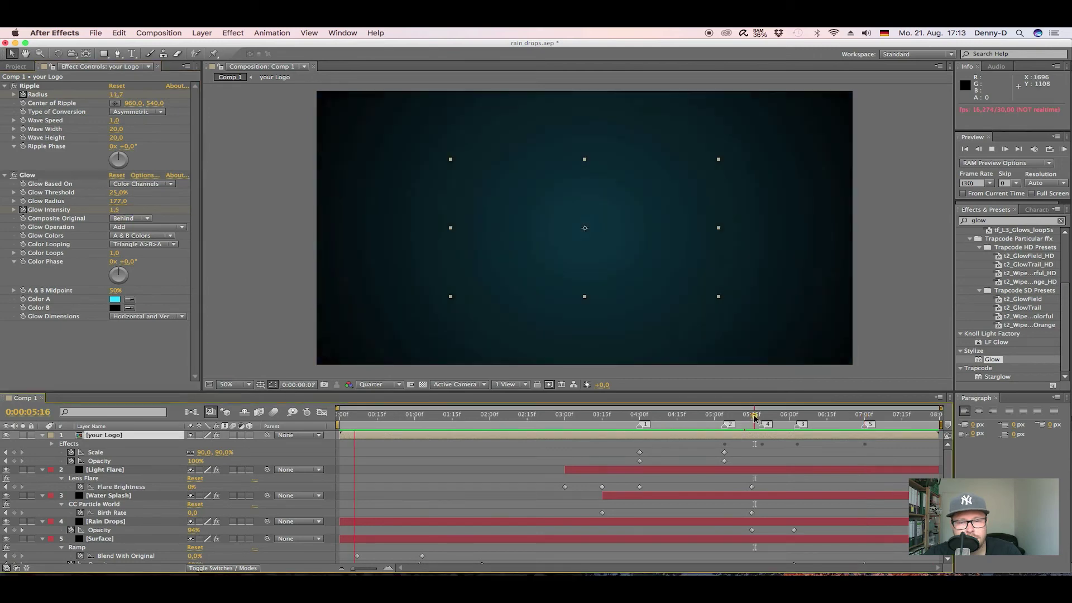
key(u)
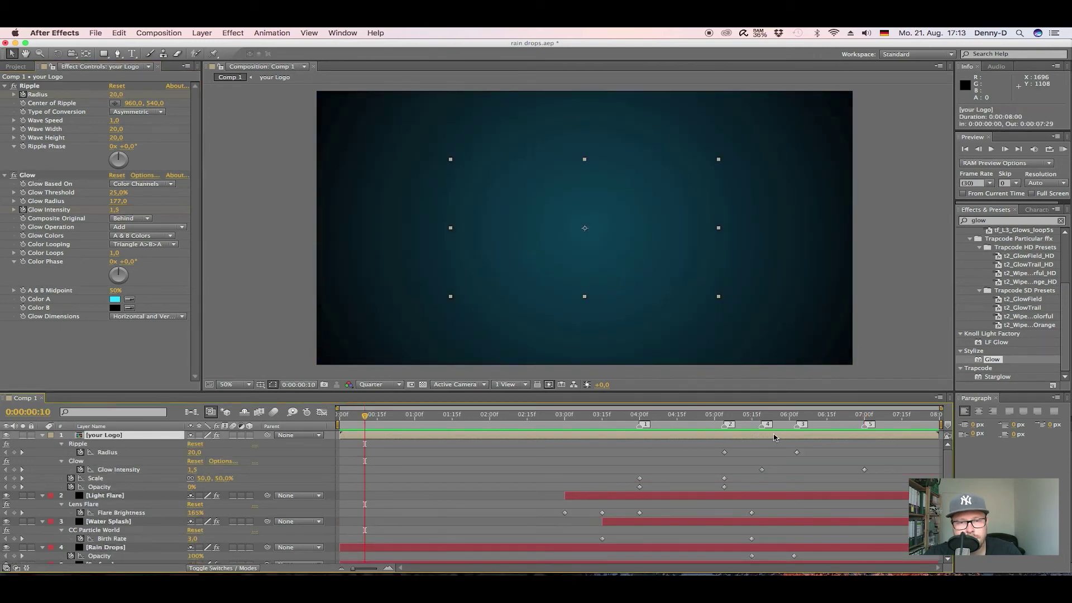
drag(673, 417, 937, 428)
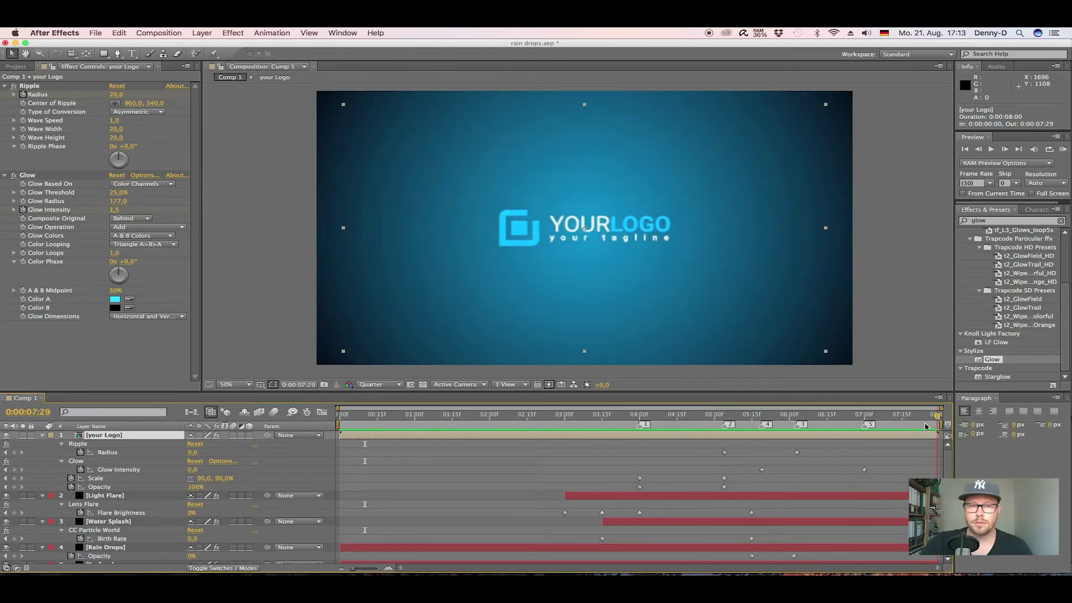
Step: Add the composition to the Render Queue and accept the default Render Settings
click(161, 34)
click(161, 106)
click(109, 457)
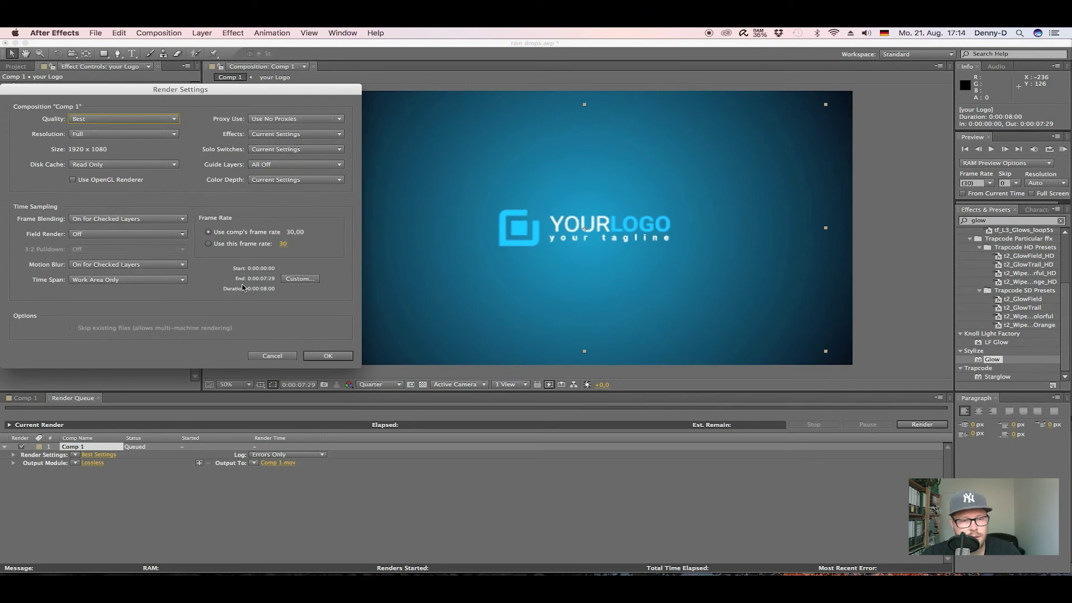
click(329, 356)
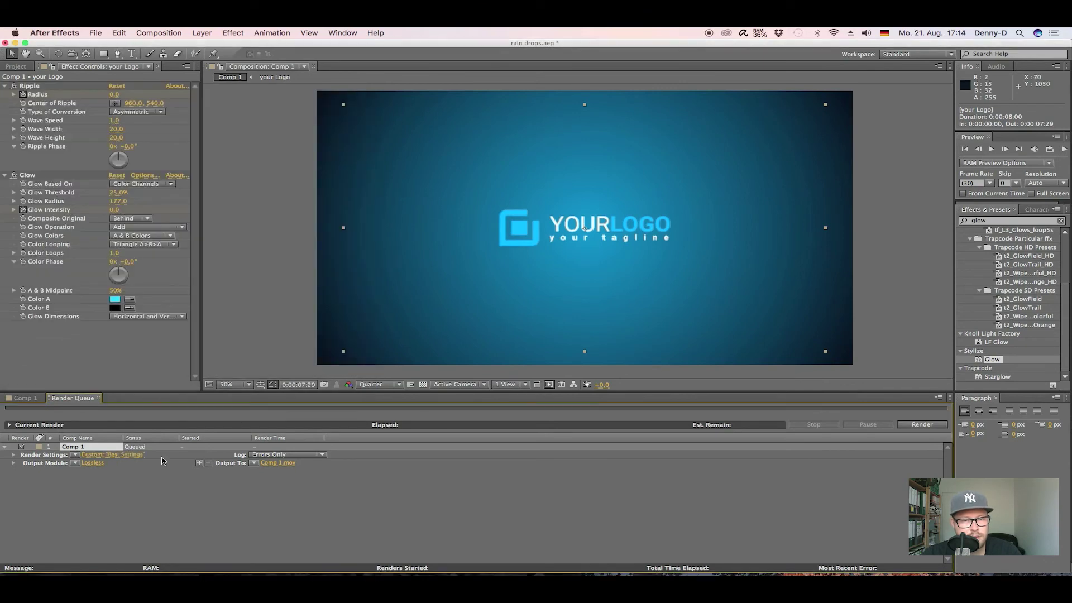
Step: Set the Output Module to QuickTime with the H.264 video codec
click(89, 464)
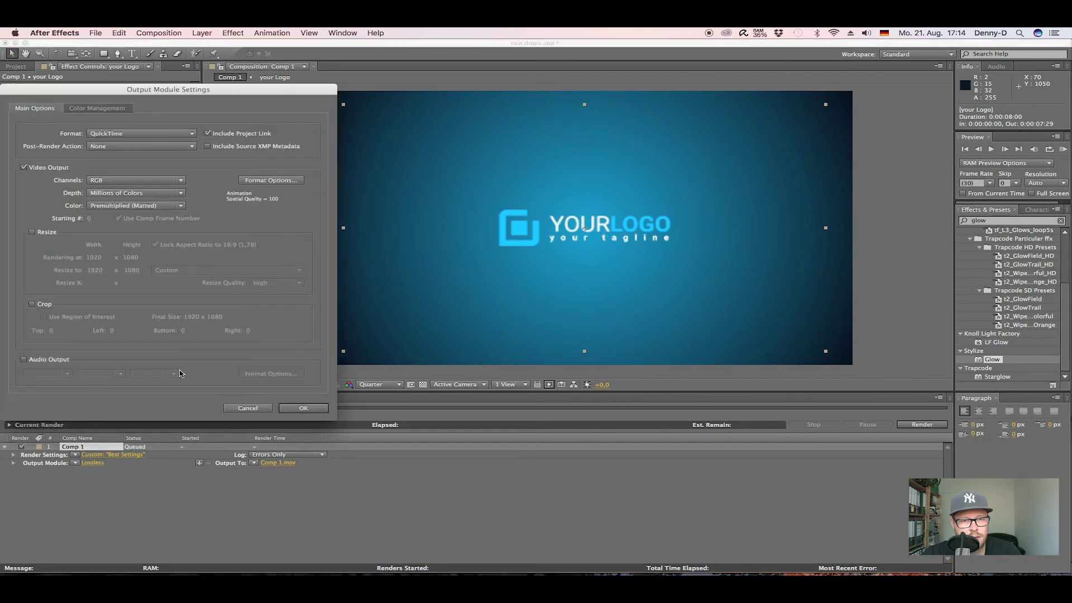
click(260, 180)
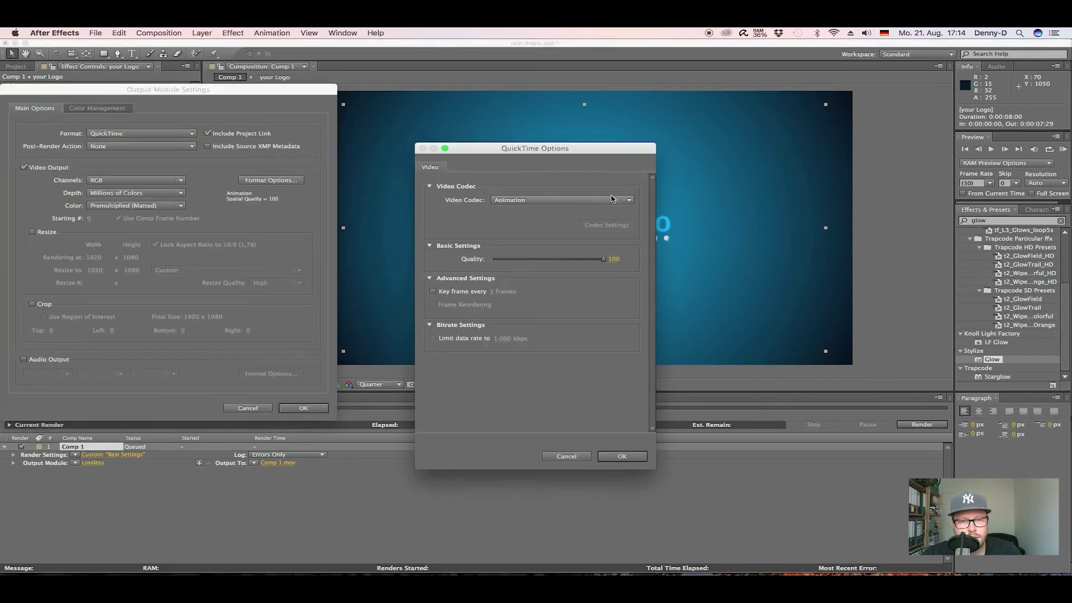
click(625, 200)
click(524, 451)
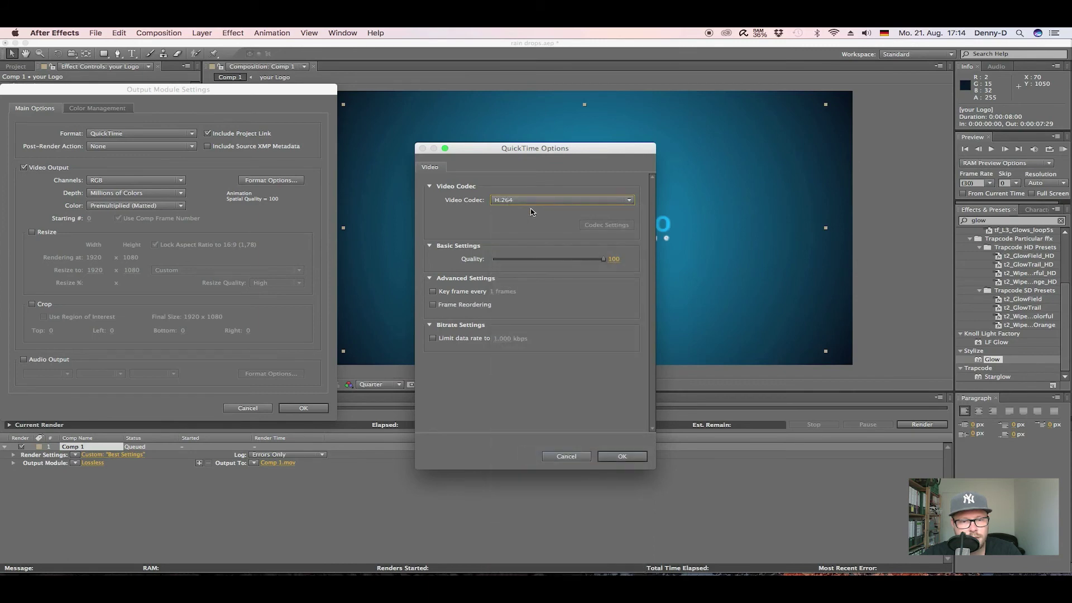
click(625, 456)
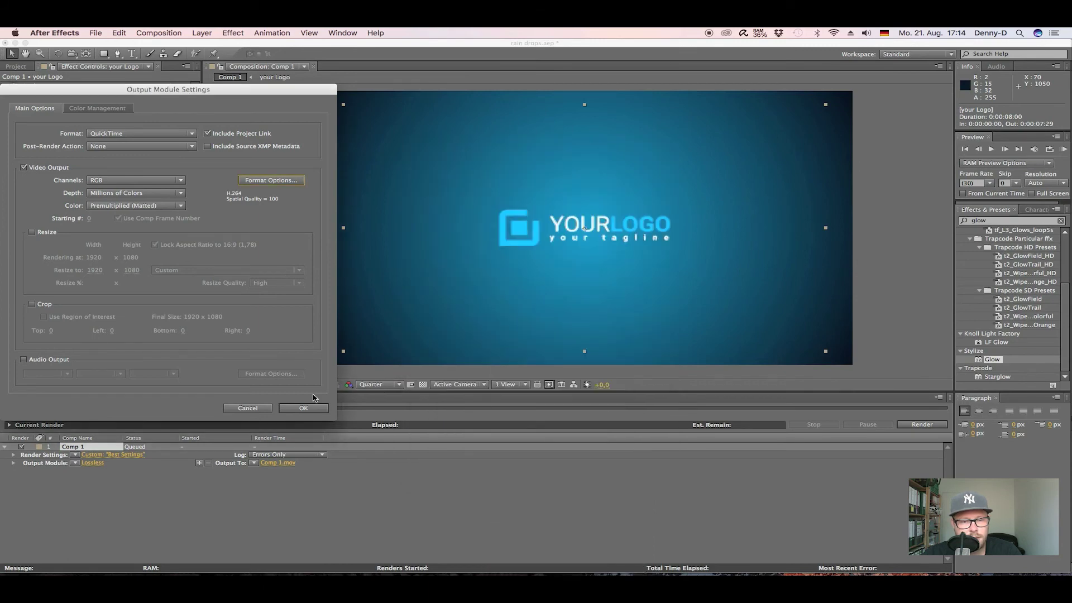
click(303, 408)
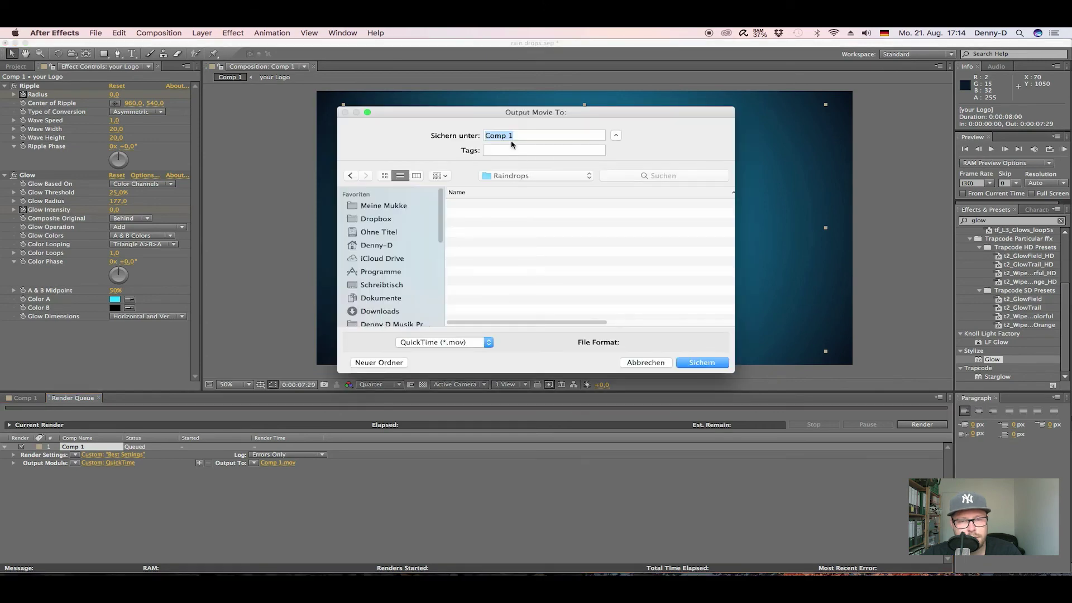
Step: Choose the Schreibtisch folder and enter 'Rain Dropping Logo' as the movie's file name
click(381, 285)
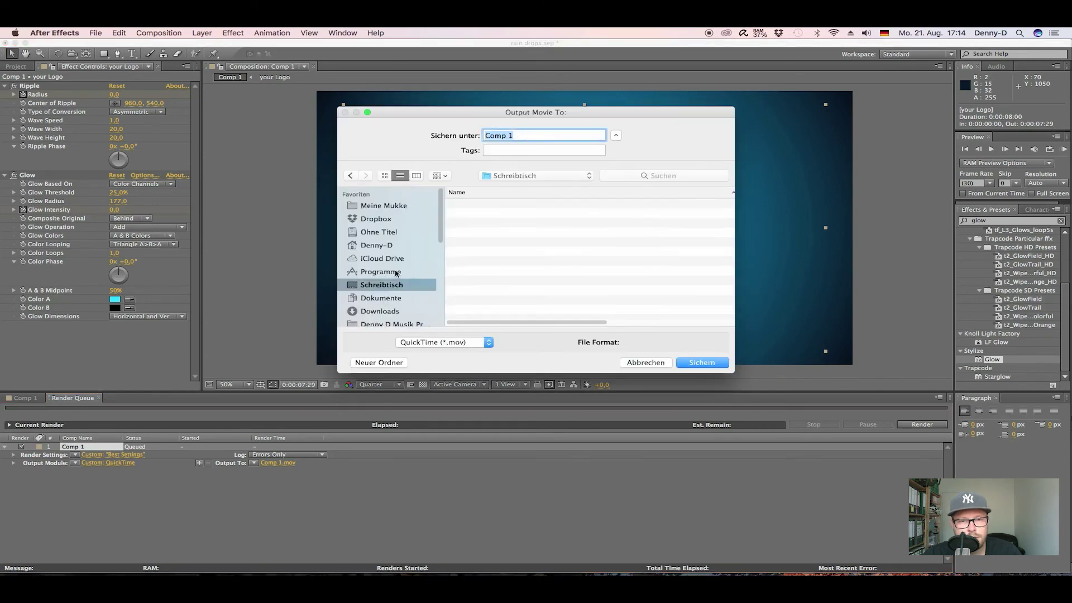
text(Rain)
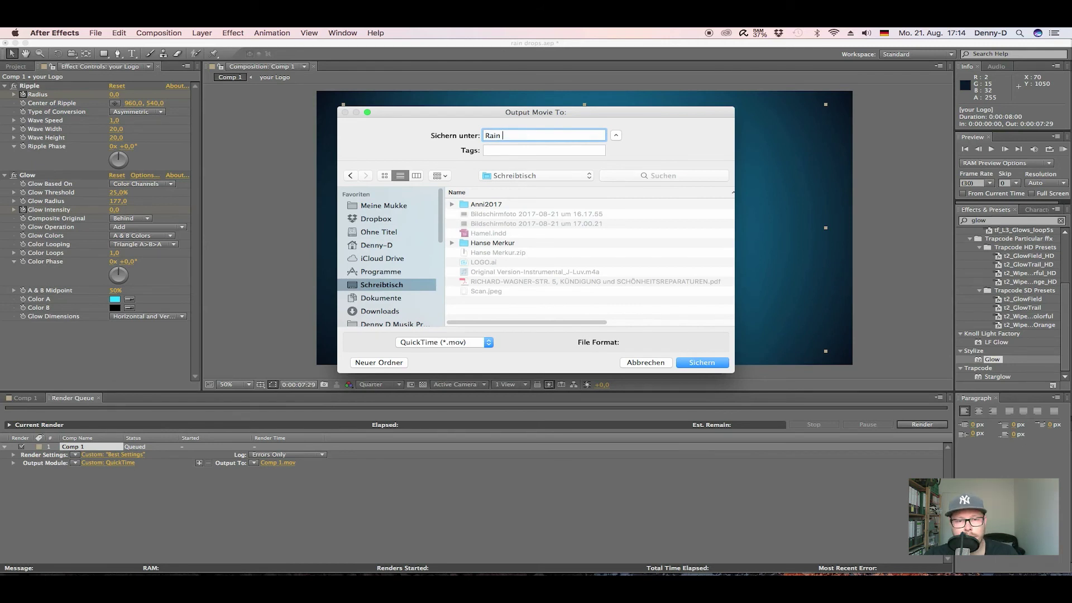
text( Dropping Logo Animation)
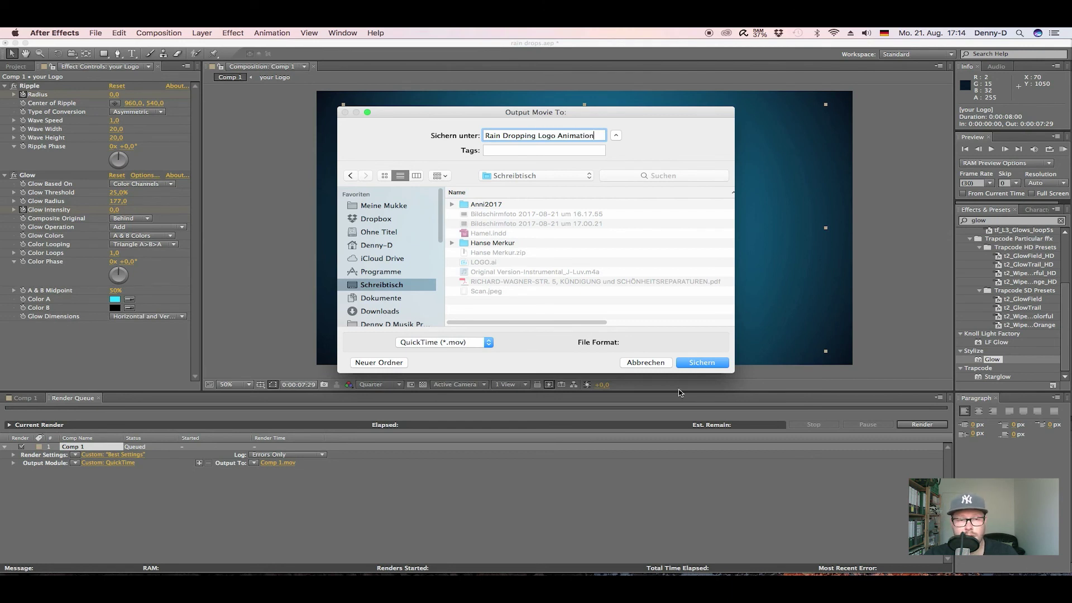
Step: Save the output as 'Rain Dropping Logo Animation.mov' and start rendering Comp 1
click(702, 363)
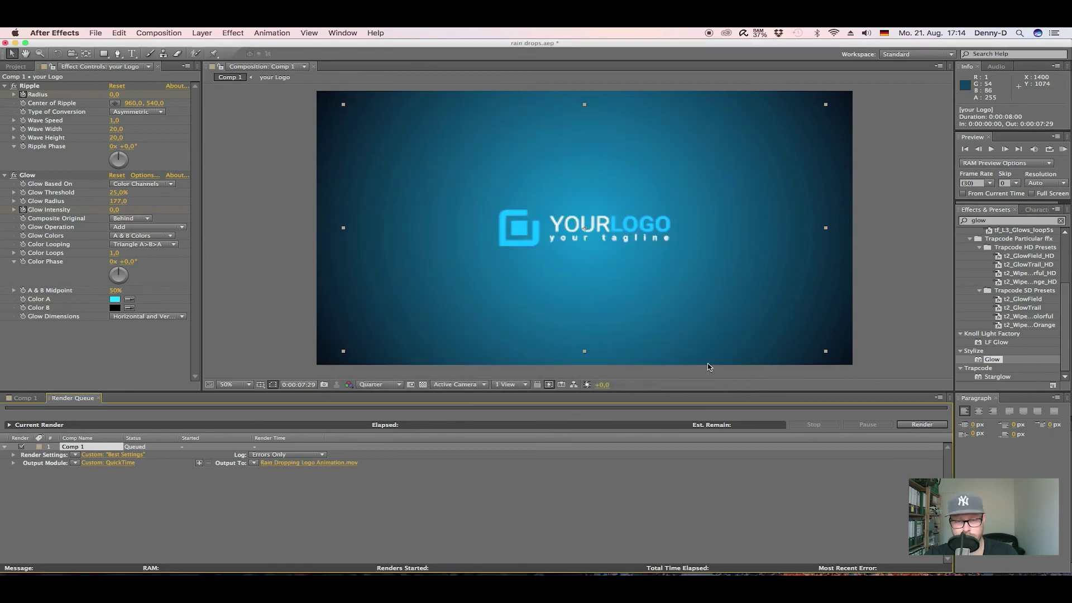
click(921, 426)
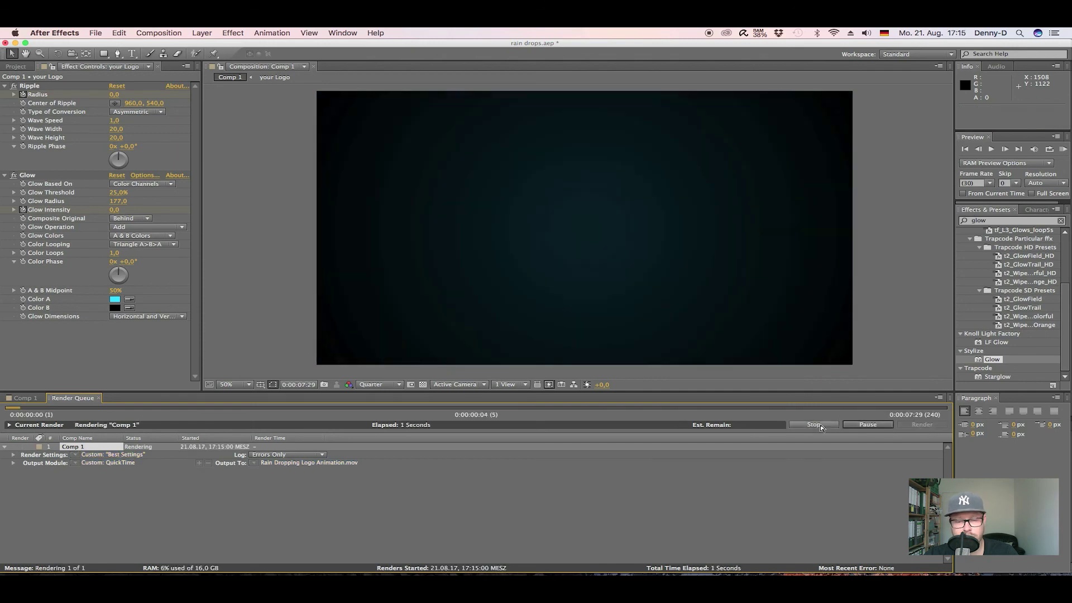